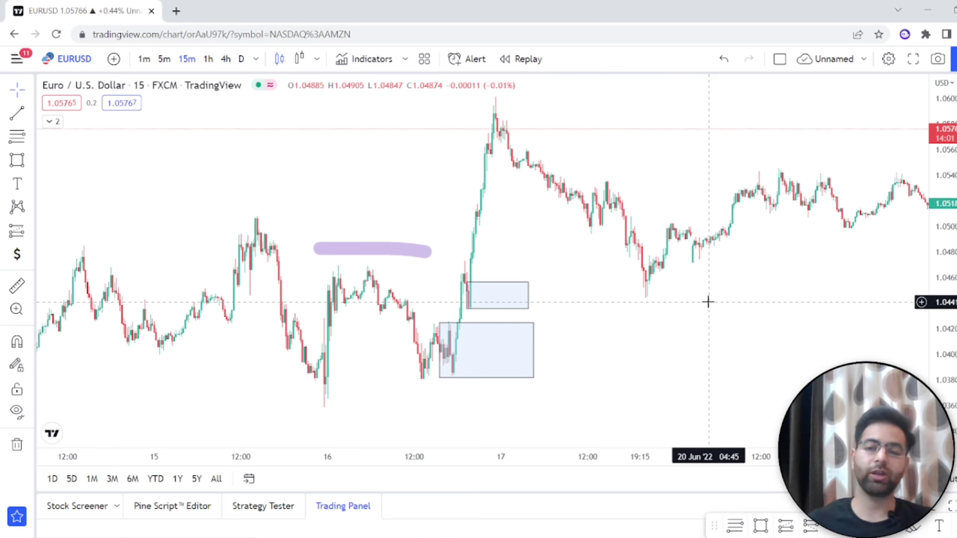
Zoom in and pan the 15-minute chart so both 16–17 Jun demand boxes are in view
{"action": "scroll", "coordinate": [614, 322], "scroll_direction": "up", "scroll_amount": 1}
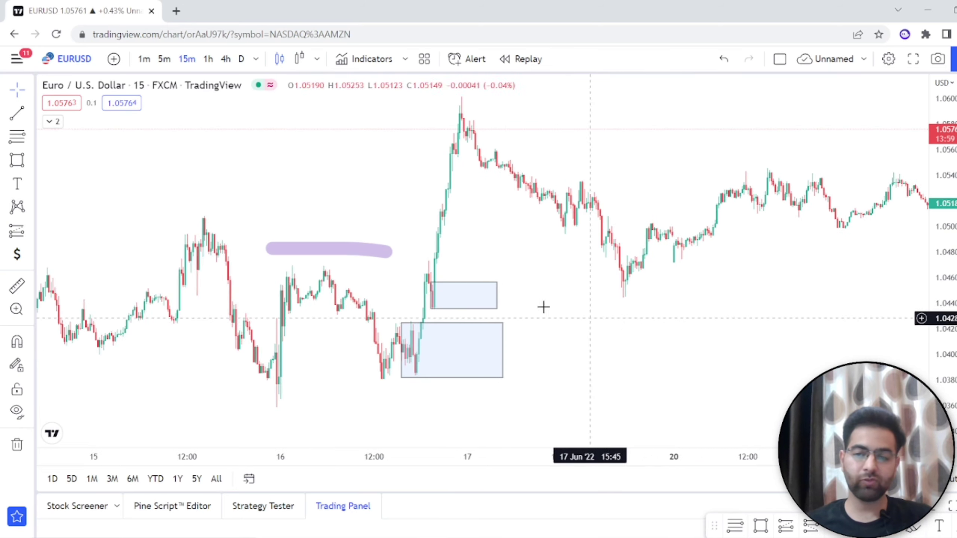
{"action": "scroll", "coordinate": [590, 325], "scroll_direction": "up", "scroll_amount": 3}
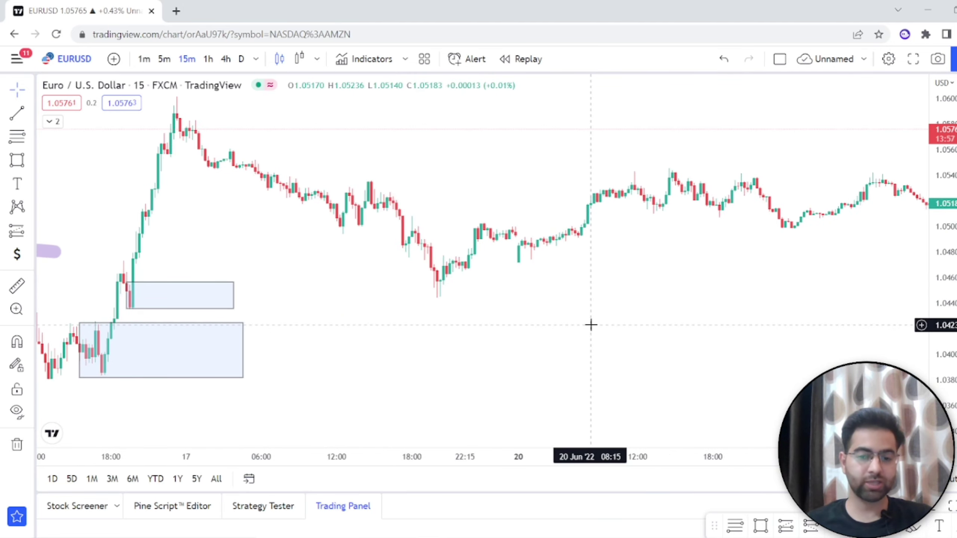
{"action": "left_click_drag", "start_coordinate": [519, 338], "coordinate": [525, 353]}
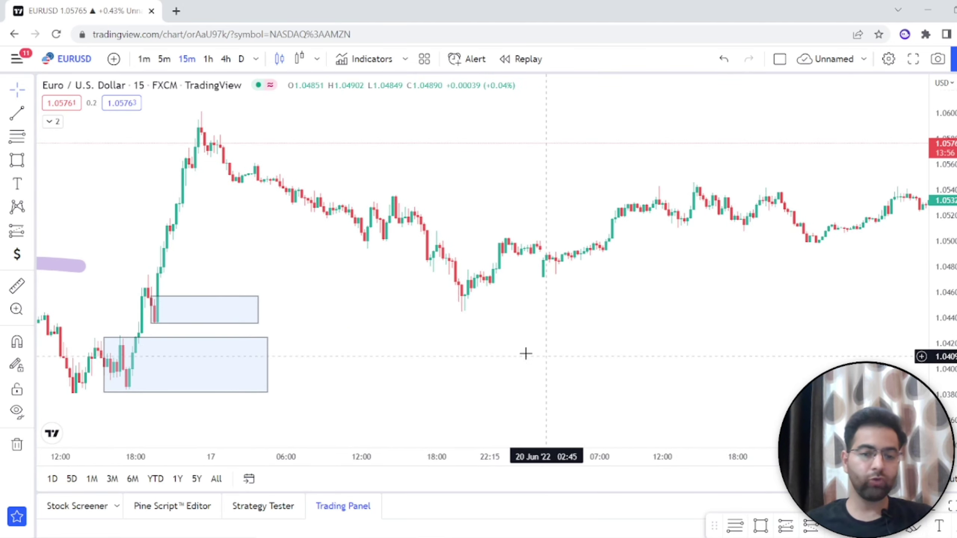
Stretch the upper 16 Jun demand box rightward across the 17 Jun pullback
{"action": "left_click", "coordinate": [182, 315]}
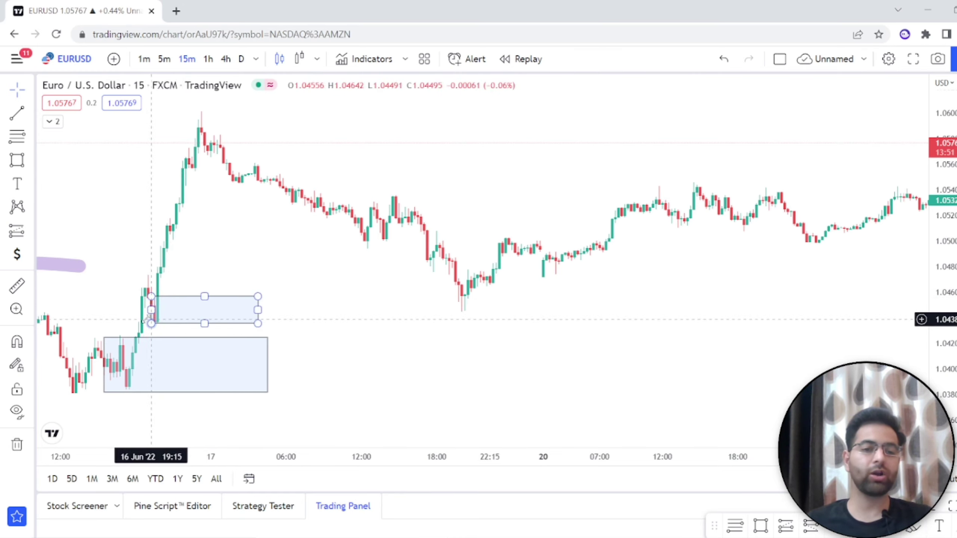
{"action": "left_click_drag", "start_coordinate": [258, 310], "coordinate": [515, 310]}
{"action": "left_click", "coordinate": [295, 250]}
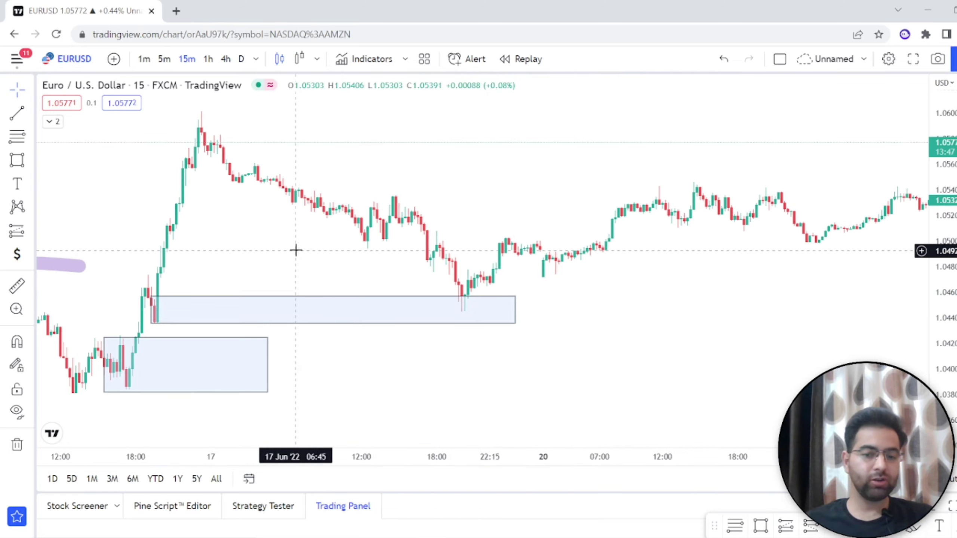
{"action": "left_click_drag", "start_coordinate": [295, 250], "coordinate": [866, 264]}
{"action": "scroll", "coordinate": [794, 277], "scroll_direction": "up", "scroll_amount": 5}
{"action": "left_click_drag", "start_coordinate": [705, 272], "coordinate": [550, 226]}
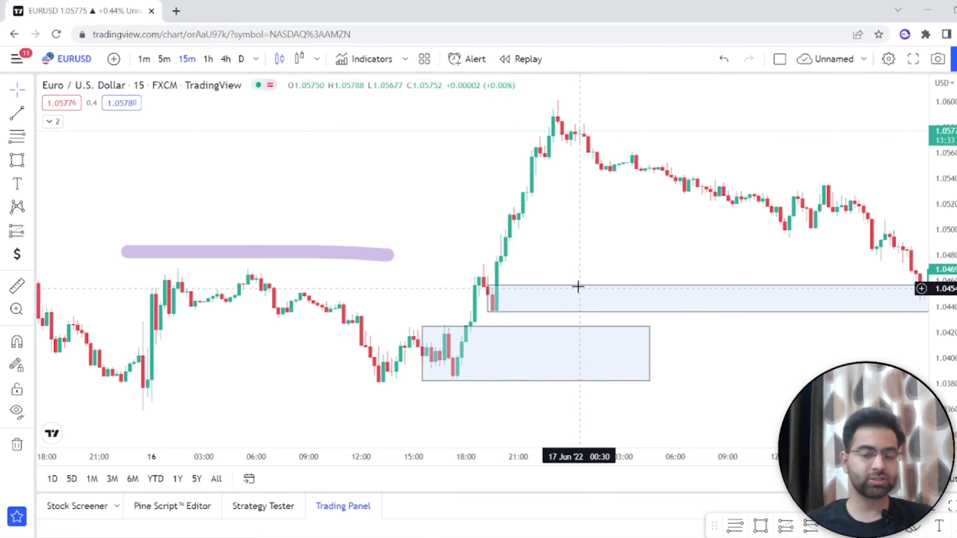
Frame the 17 Jun peak and the pullback touching the extended upper demand box
{"action": "scroll", "coordinate": [637, 269], "scroll_direction": "down", "scroll_amount": 3}
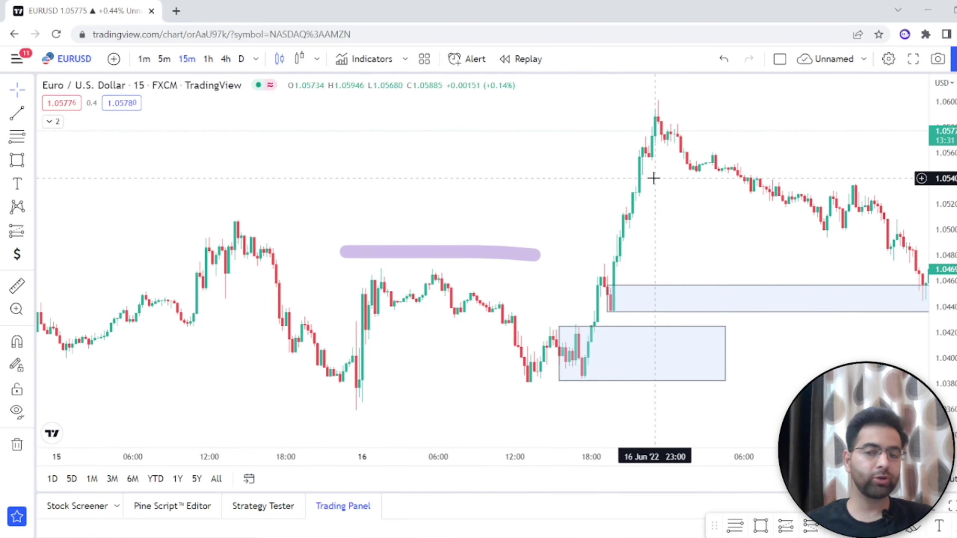
{"action": "left_click_drag", "start_coordinate": [663, 109], "coordinate": [460, 200]}
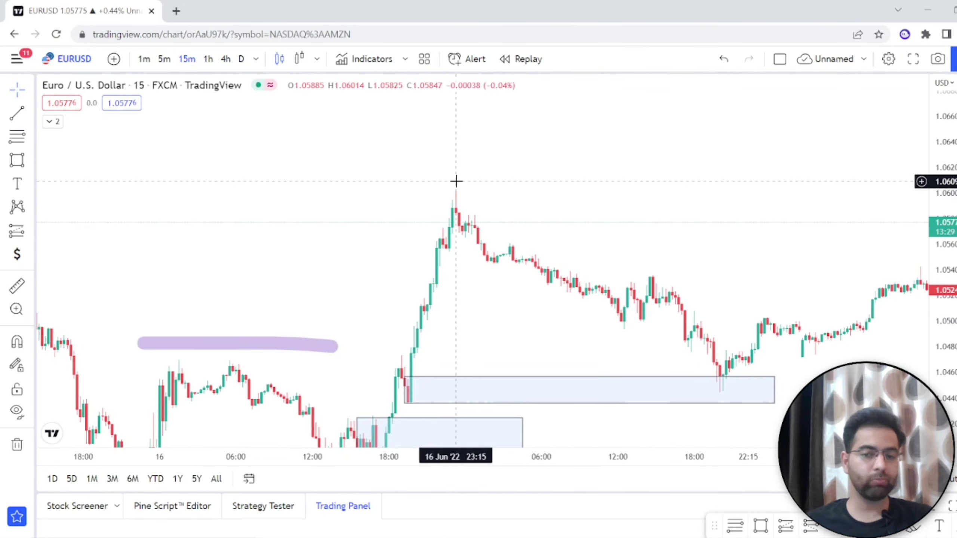
{"action": "scroll", "coordinate": [581, 184], "scroll_direction": "down", "scroll_amount": 2}
{"action": "left_click_drag", "start_coordinate": [614, 176], "coordinate": [455, 143]}
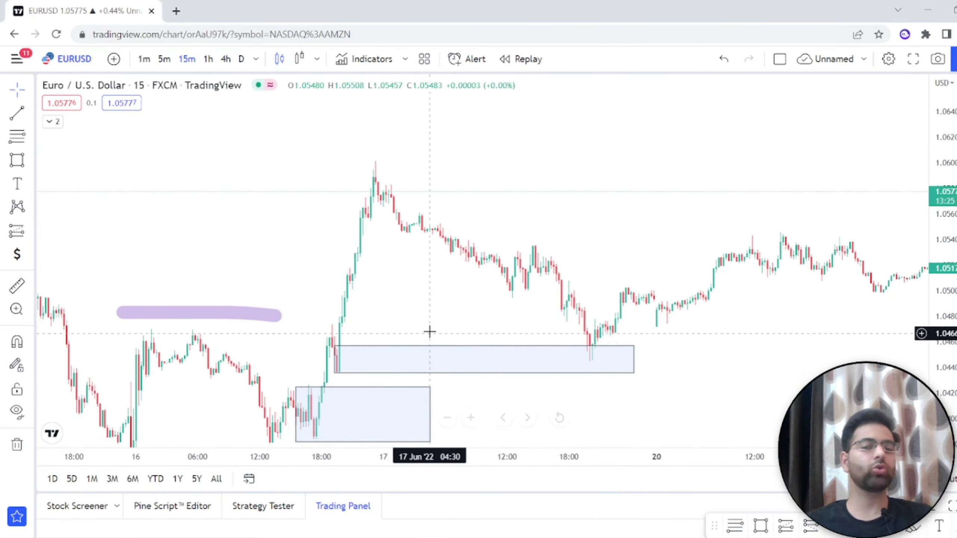
{"action": "left_click_drag", "start_coordinate": [429, 332], "coordinate": [466, 275]}
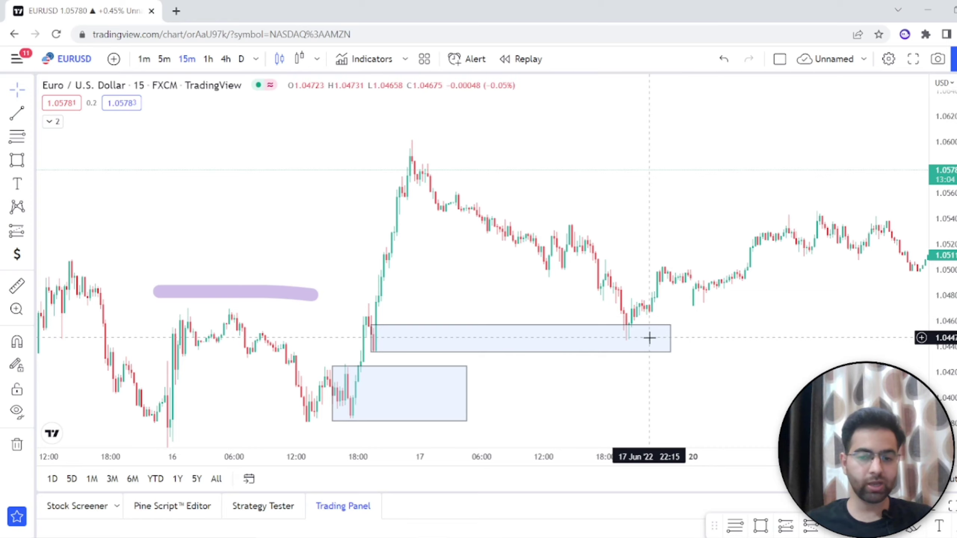
{"action": "left_click_drag", "start_coordinate": [672, 374], "coordinate": [525, 331]}
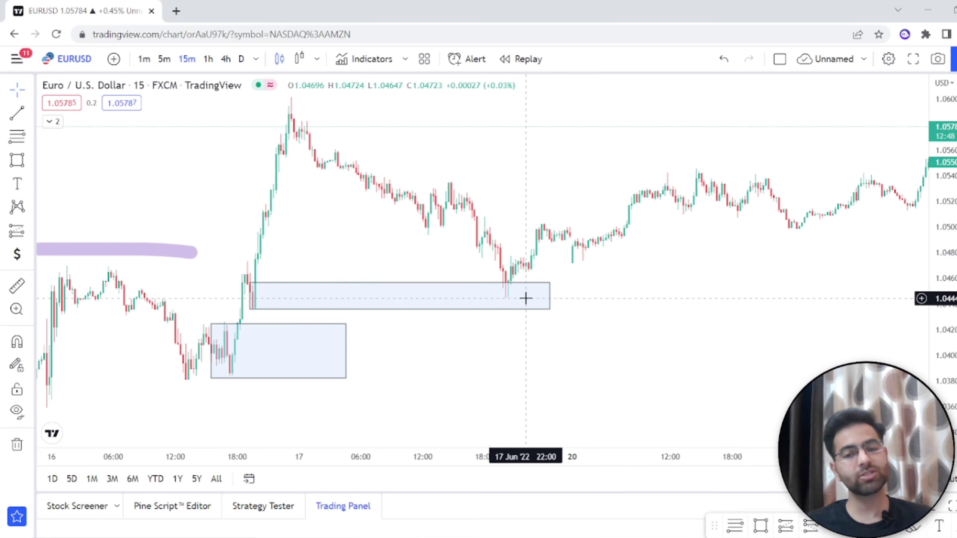
Pan ahead to 21–23 Jun to show the small demand box under the latest rally
{"action": "left_click_drag", "start_coordinate": [681, 288], "coordinate": [444, 341]}
{"action": "scroll", "coordinate": [443, 342], "scroll_direction": "down", "scroll_amount": 2}
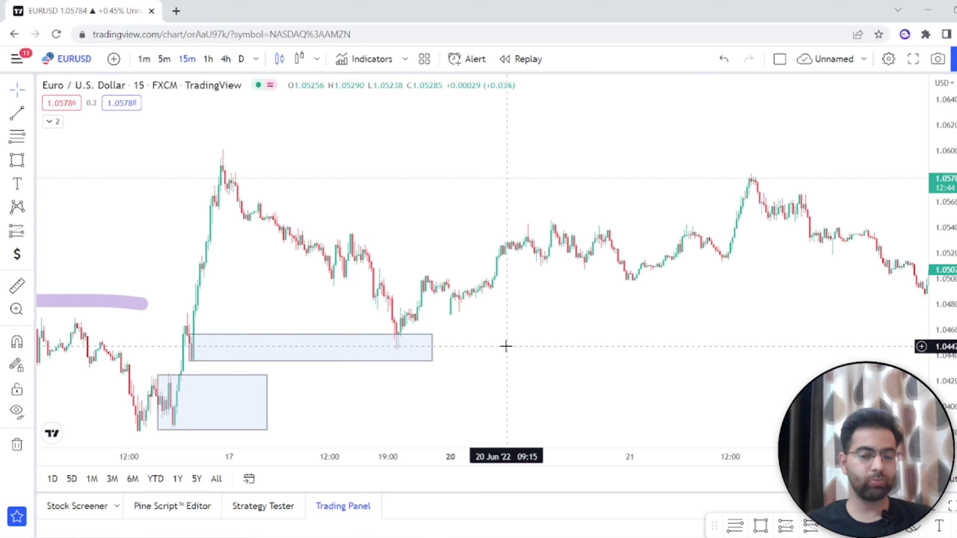
{"action": "scroll", "coordinate": [671, 338], "scroll_direction": "down", "scroll_amount": 2}
{"action": "left_click_drag", "start_coordinate": [670, 338], "coordinate": [396, 342]}
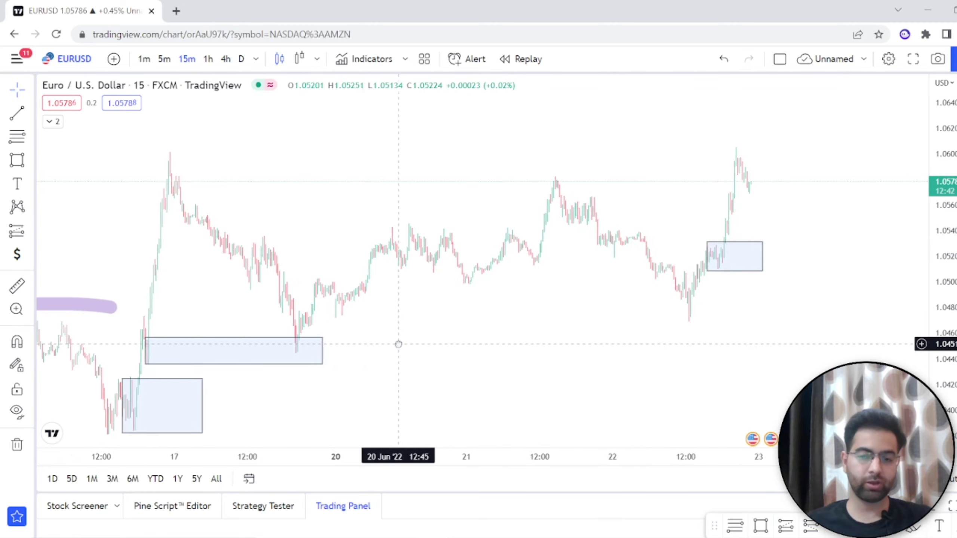
{"action": "scroll", "coordinate": [431, 341], "scroll_direction": "up", "scroll_amount": 3}
{"action": "scroll", "coordinate": [432, 341], "scroll_direction": "up", "scroll_amount": 5}
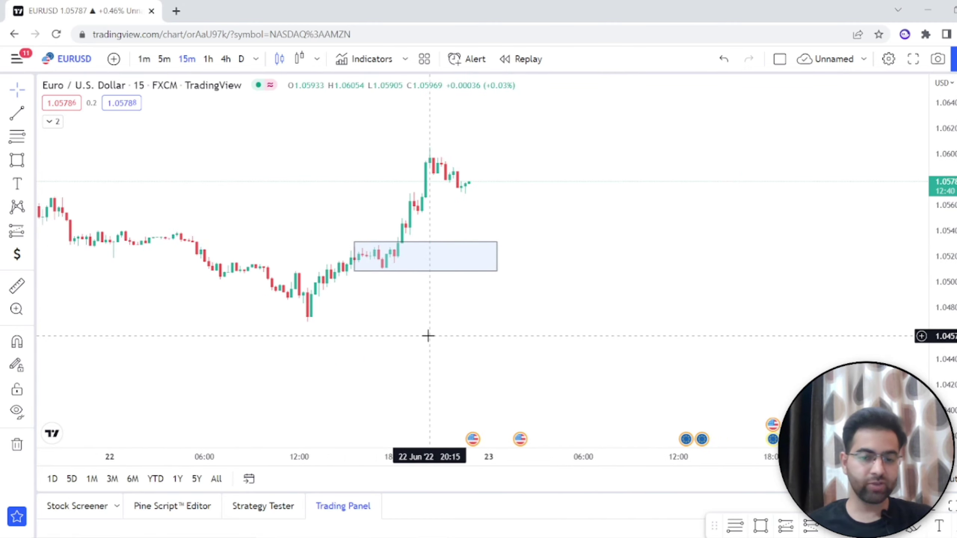
On the 1-hour chart, draw a path dipping toward the 22 Jun box near 1.052, then rising past 1.0600
{"action": "left_click", "coordinate": [208, 59]}
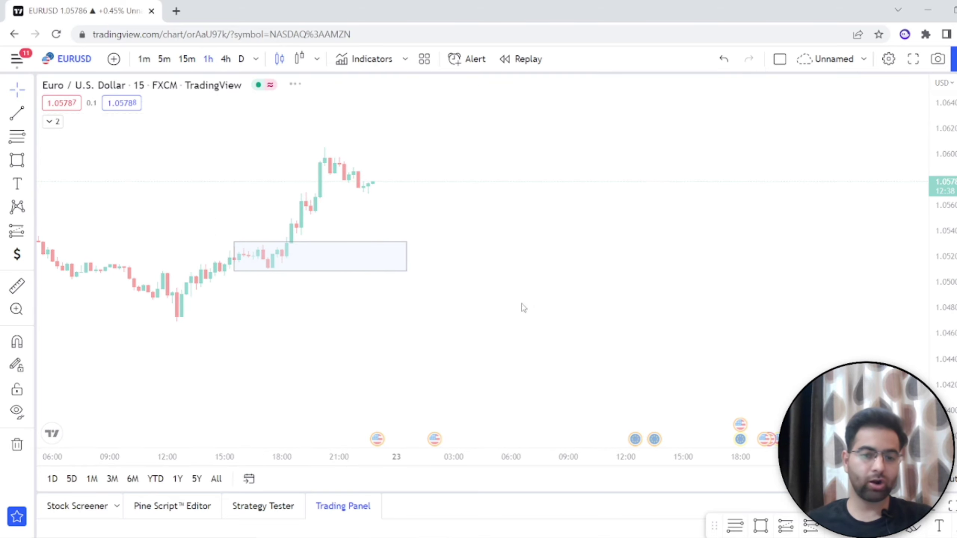
{"action": "left_click_drag", "start_coordinate": [554, 279], "coordinate": [635, 265]}
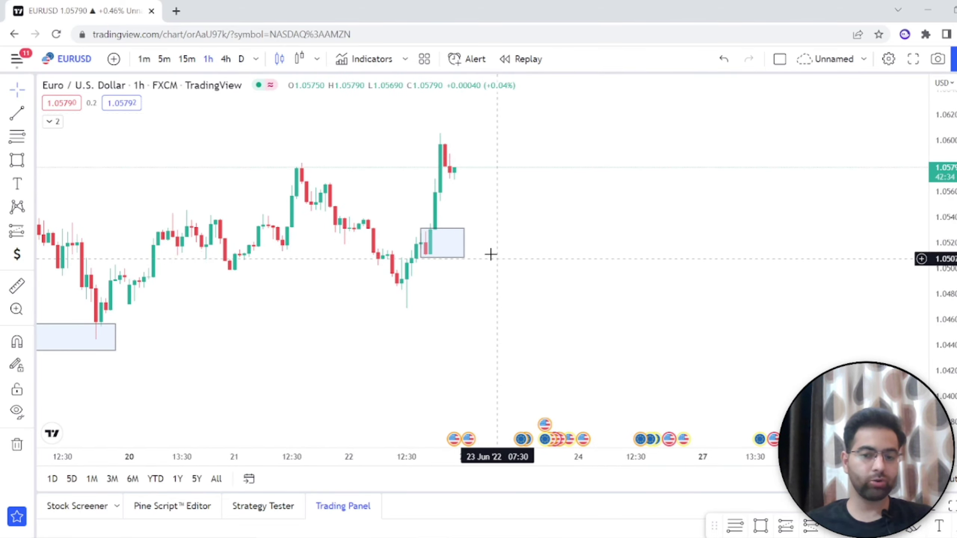
{"action": "left_click", "coordinate": [861, 526]}
{"action": "left_click", "coordinate": [450, 170]}
{"action": "left_click", "coordinate": [473, 184]}
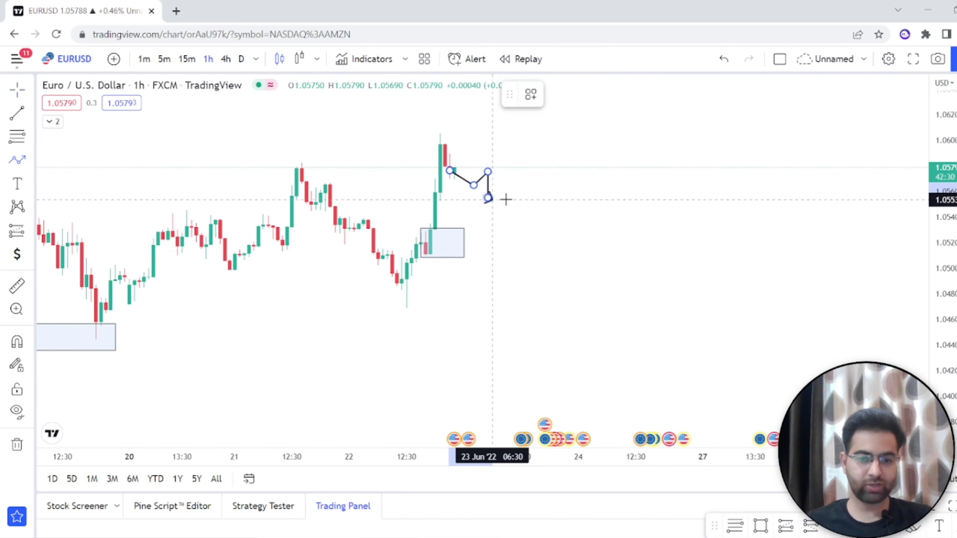
{"action": "left_click", "coordinate": [526, 188]}
{"action": "left_click", "coordinate": [534, 249]}
{"action": "left_click", "coordinate": [559, 228]}
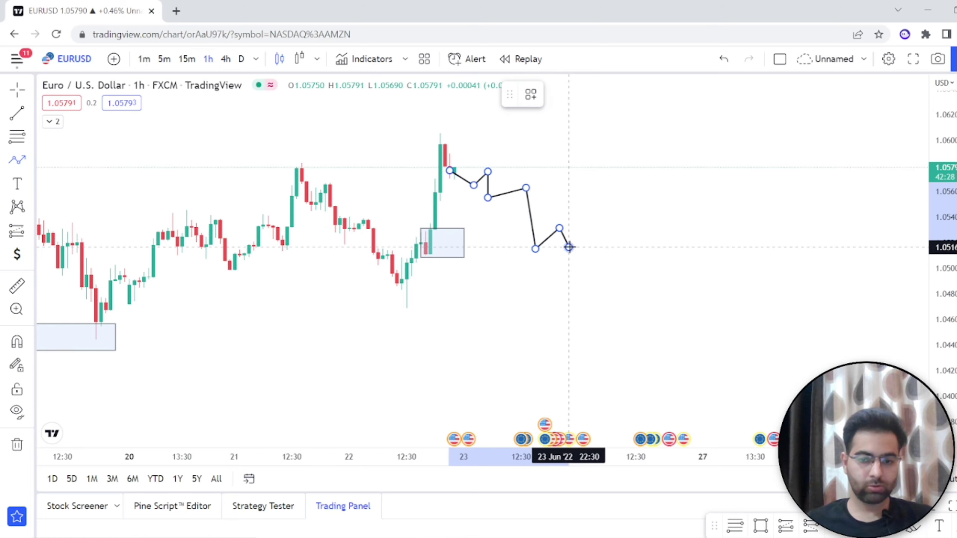
{"action": "left_click", "coordinate": [569, 248]}
{"action": "double_click", "coordinate": [650, 99]}
{"action": "scroll", "coordinate": [704, 256], "scroll_direction": "down", "scroll_amount": 5}
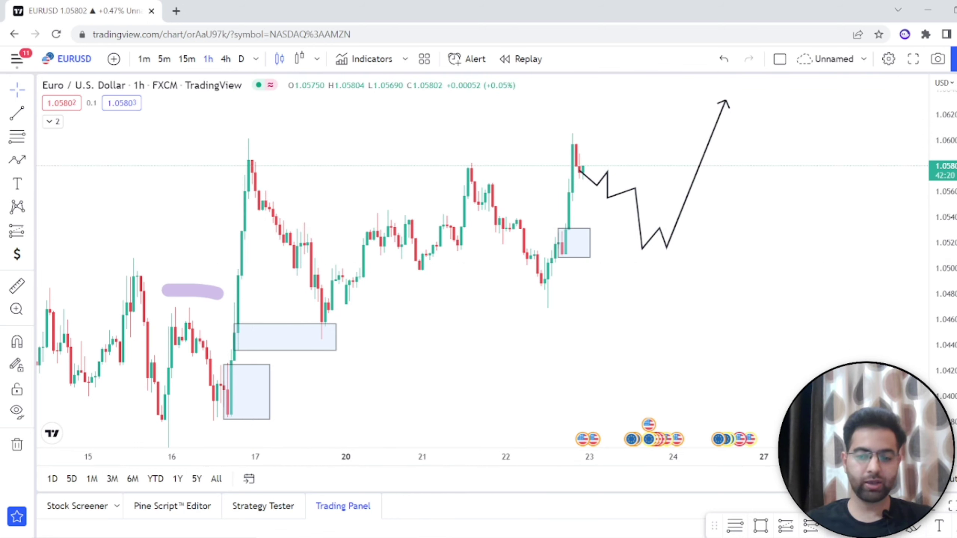
Draw a trend line joining the two range highs near 1.0605
{"action": "left_click", "coordinate": [17, 114]}
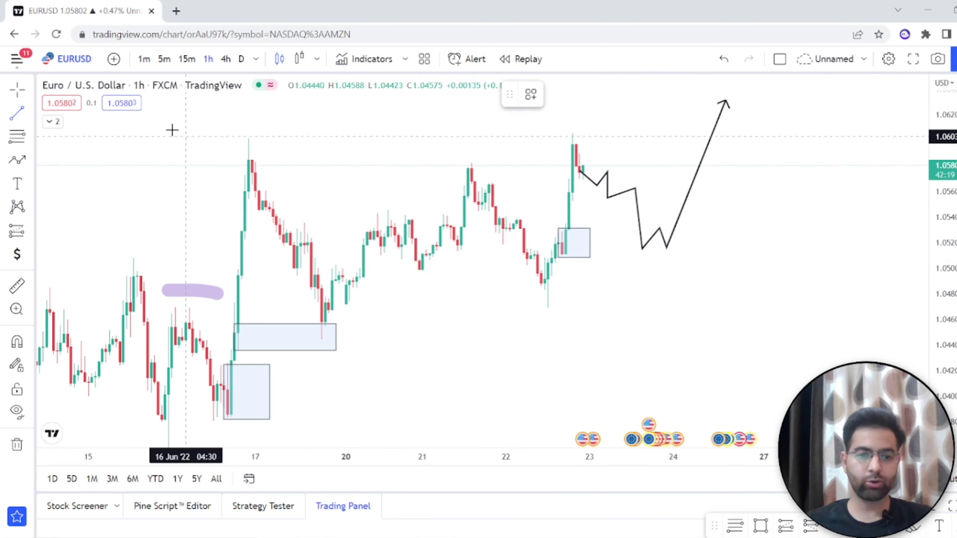
{"action": "left_click", "coordinate": [242, 137]}
{"action": "left_click", "coordinate": [579, 133]}
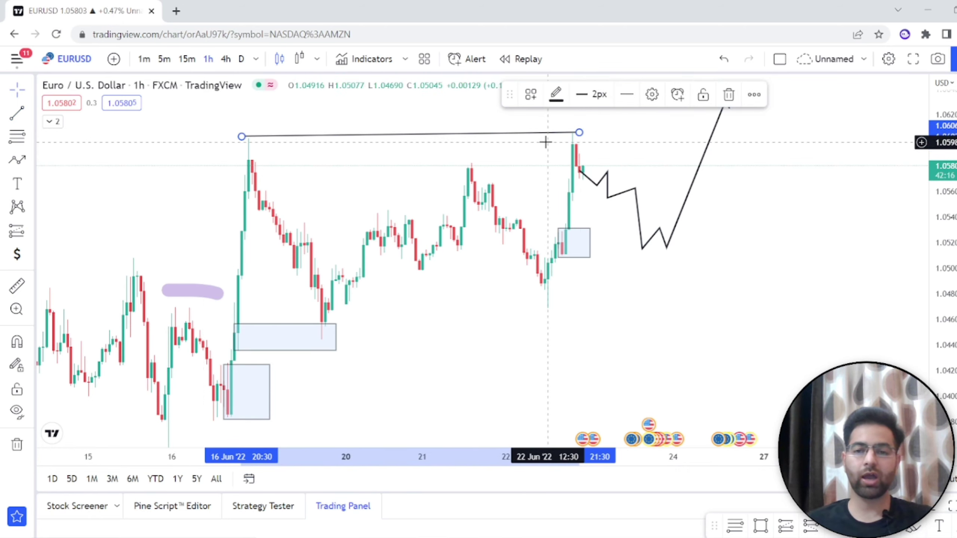
{"action": "right_click", "coordinate": [510, 165]}
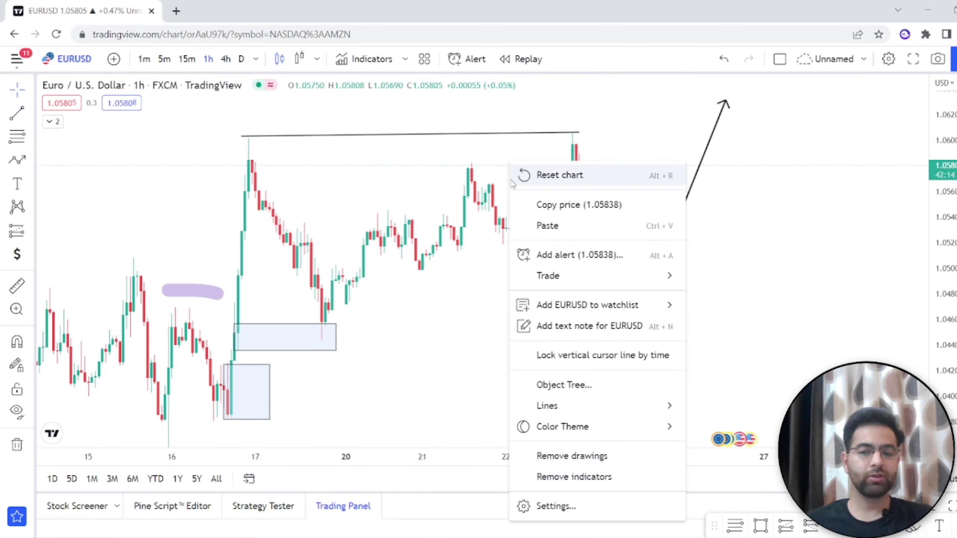
{"action": "left_click", "coordinate": [736, 239]}
{"action": "left_click_drag", "start_coordinate": [750, 253], "coordinate": [703, 302]}
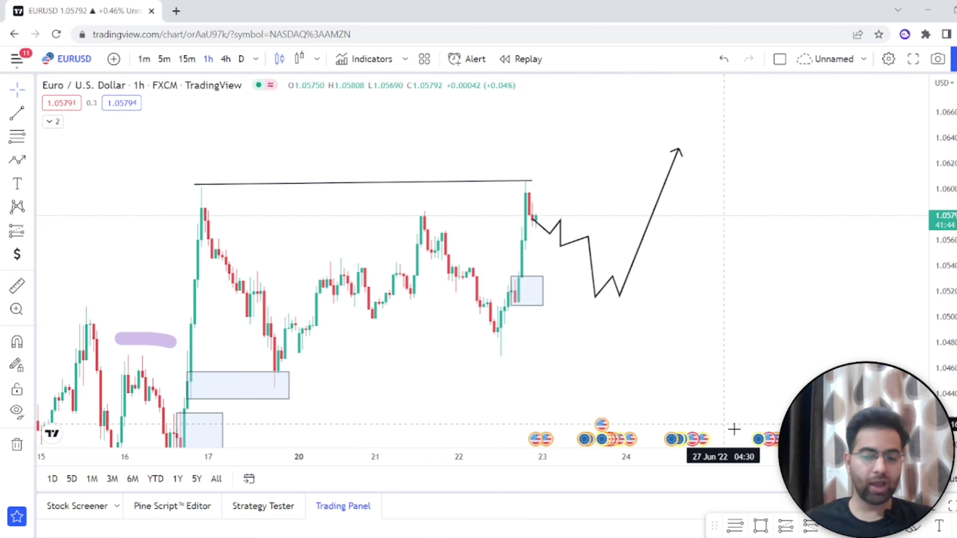
Draw a zigzag path from the latest candle, peaking near 1.064 before dropping to a deep low
{"action": "left_click", "coordinate": [536, 201]}
{"action": "left_click", "coordinate": [550, 241]}
{"action": "left_click", "coordinate": [581, 126]}
{"action": "left_click", "coordinate": [640, 213]}
{"action": "left_click", "coordinate": [678, 116]}
{"action": "left_click", "coordinate": [786, 309]}
{"action": "double_click", "coordinate": [831, 288]}
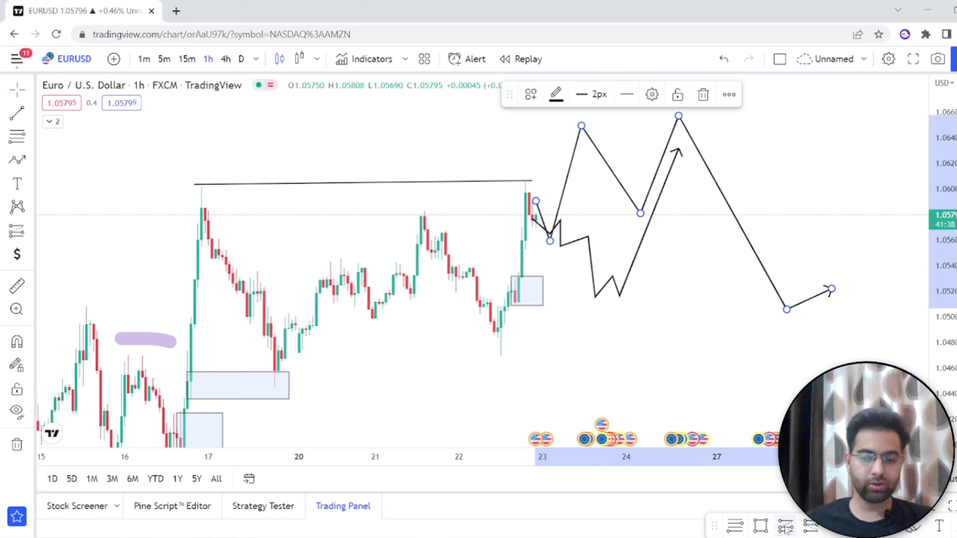
Draw a long arrow falling steeply toward 1.042 and drag its end lower
{"action": "left_click", "coordinate": [532, 210]}
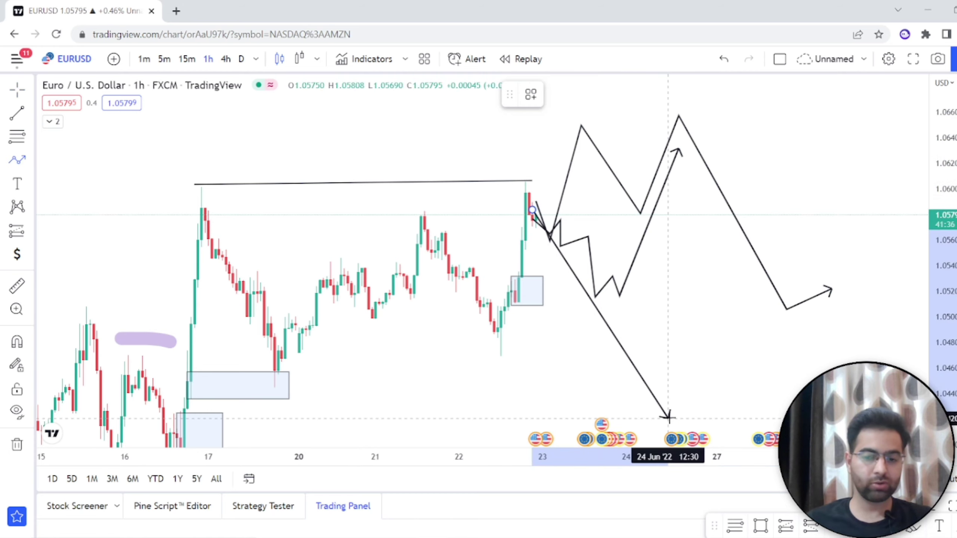
{"action": "double_click", "coordinate": [643, 397]}
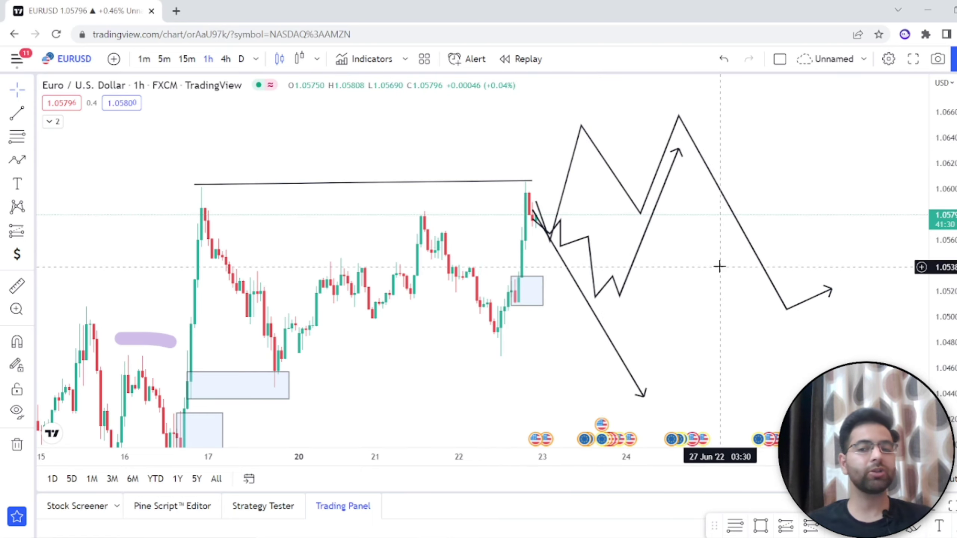
{"action": "left_click_drag", "start_coordinate": [723, 327], "coordinate": [739, 224]}
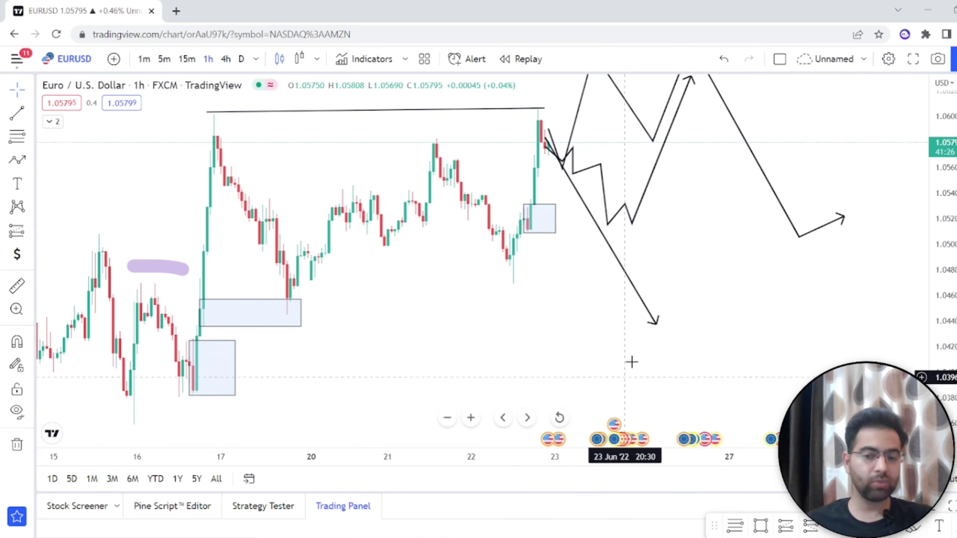
{"action": "left_click_drag", "start_coordinate": [655, 324], "coordinate": [677, 363]}
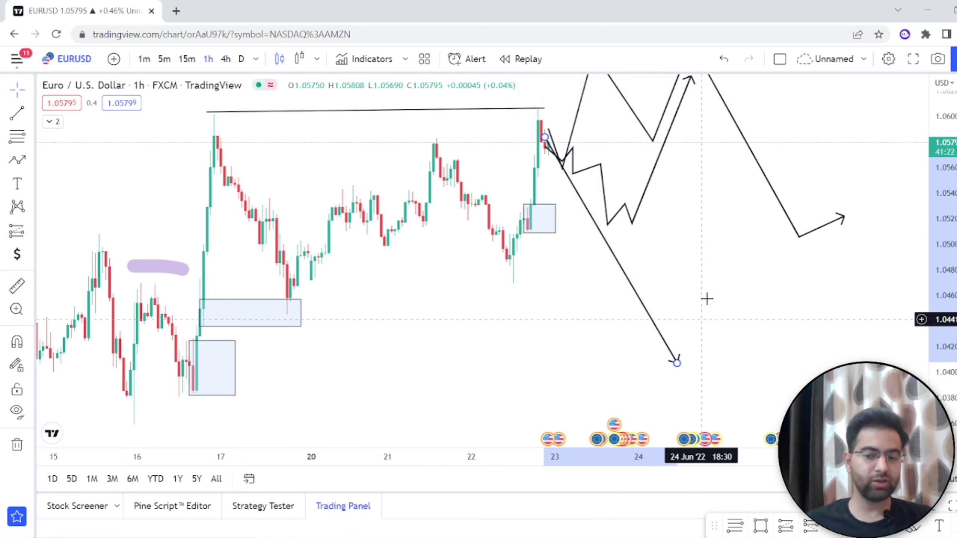
{"action": "left_click_drag", "start_coordinate": [716, 294], "coordinate": [712, 324]}
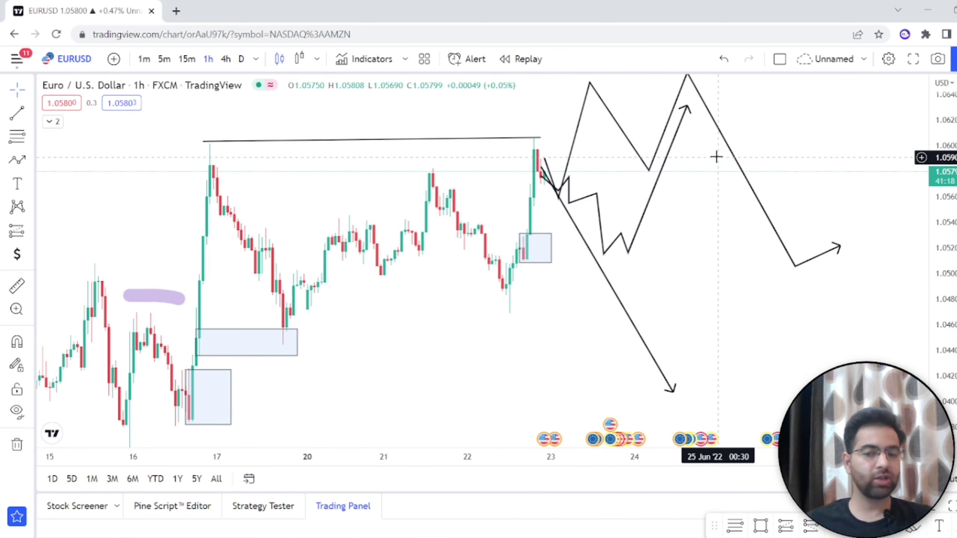
{"action": "left_click", "coordinate": [634, 329]}
Deselect the long arrow and pan over the 13–23 June demand zones
{"action": "key", "text": "Delete"}
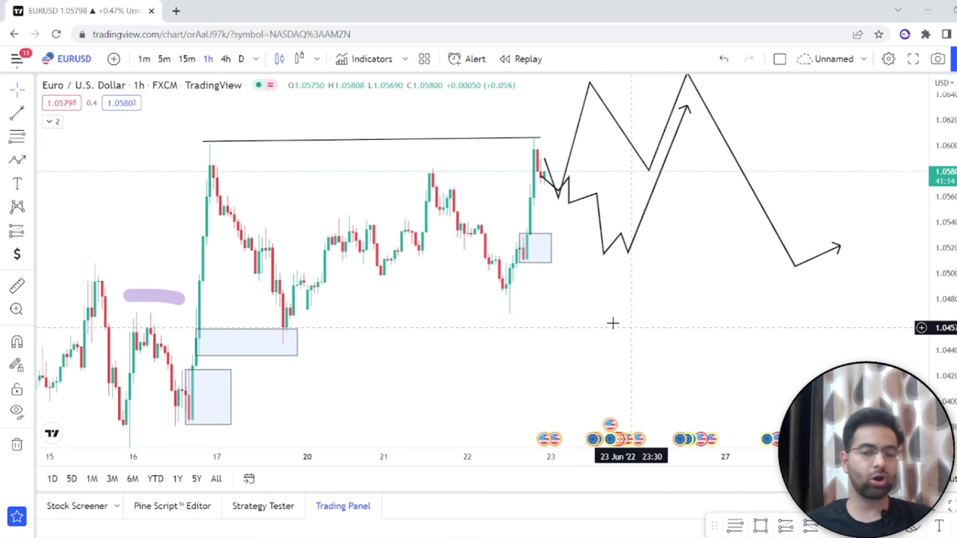
{"action": "left_click_drag", "start_coordinate": [370, 310], "coordinate": [599, 294]}
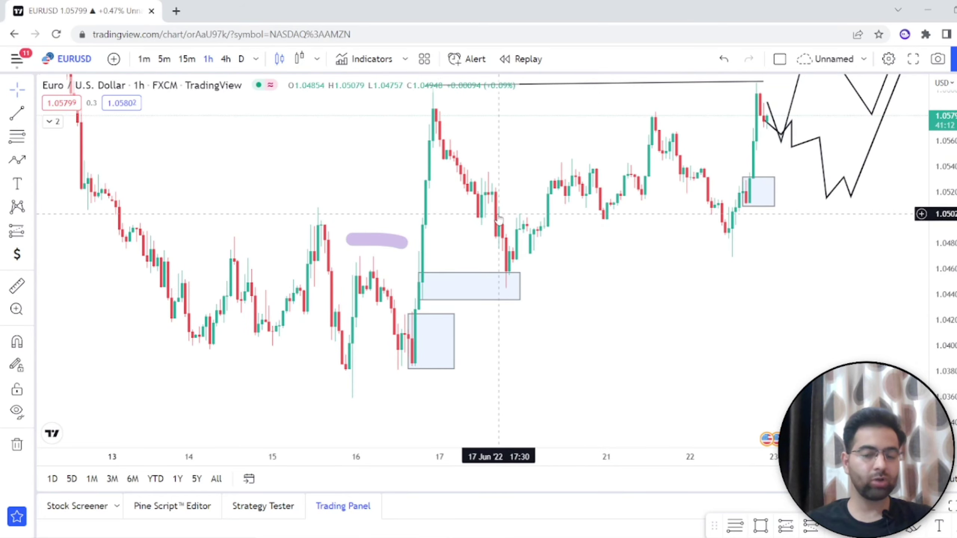
{"action": "scroll", "coordinate": [523, 287], "scroll_direction": "up", "scroll_amount": 3}
{"action": "left_click", "coordinate": [346, 278]}
{"action": "left_click_drag", "start_coordinate": [545, 290], "coordinate": [684, 293]}
{"action": "scroll", "coordinate": [552, 282], "scroll_direction": "up", "scroll_amount": 2}
{"action": "left_click", "coordinate": [466, 314]}
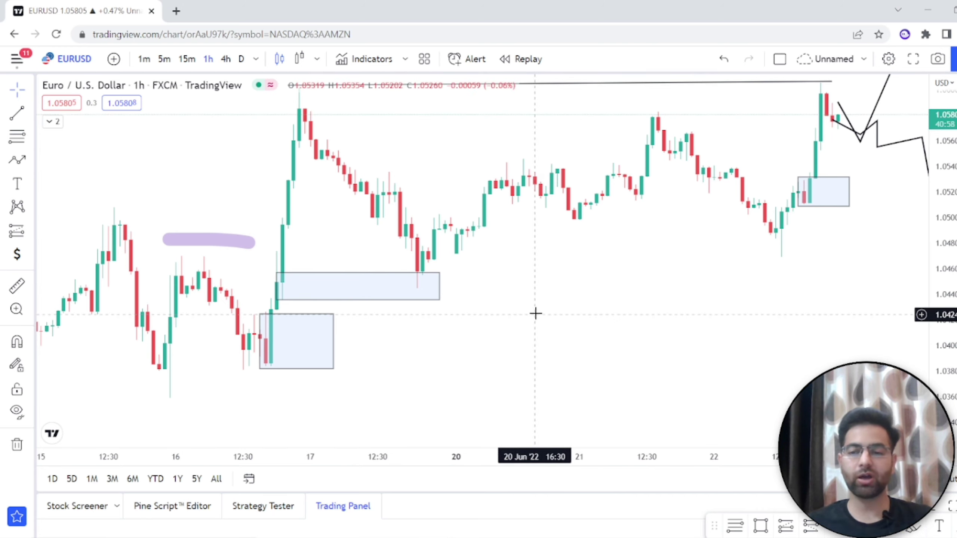
Scroll back to early June to show the 9–10 Jun supply box above the sell-off
{"action": "scroll", "coordinate": [535, 313], "scroll_direction": "left", "scroll_amount": 5}
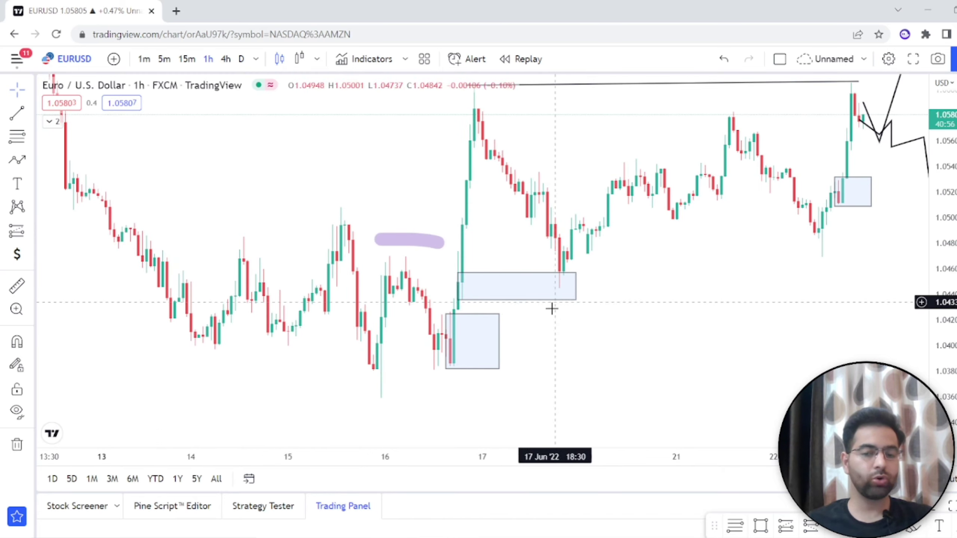
{"action": "mouse_move", "coordinate": [730, 295]}
{"action": "left_mouse_down"}
{"action": "mouse_move", "coordinate": [624, 295]}
{"action": "mouse_move", "coordinate": [630, 281]}
{"action": "mouse_move", "coordinate": [833, 254]}
{"action": "left_mouse_up"}
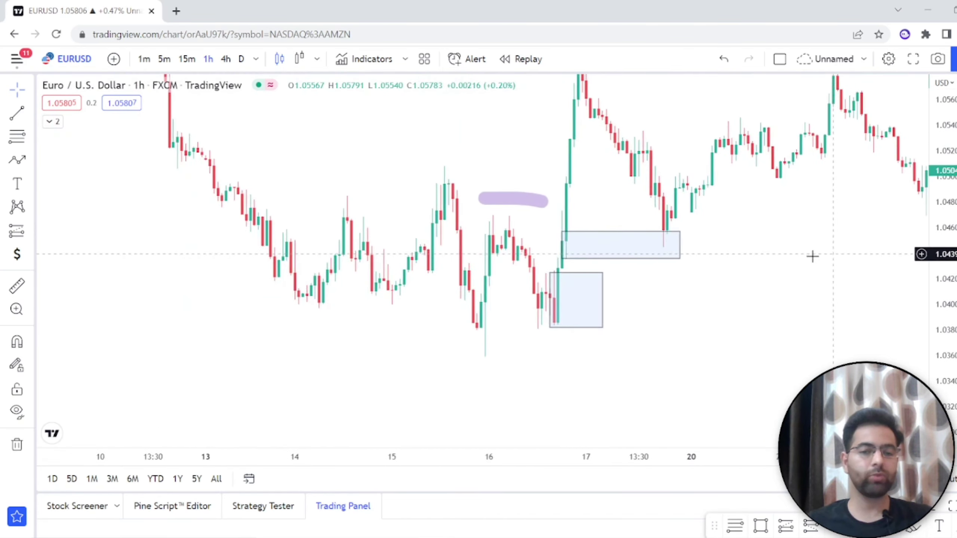
{"action": "scroll", "coordinate": [370, 149], "scroll_direction": "left", "scroll_amount": 8}
{"action": "scroll", "coordinate": [660, 316], "scroll_direction": "right", "scroll_amount": 6}
{"action": "scroll", "coordinate": [612, 259], "scroll_direction": "left", "scroll_amount": 8}
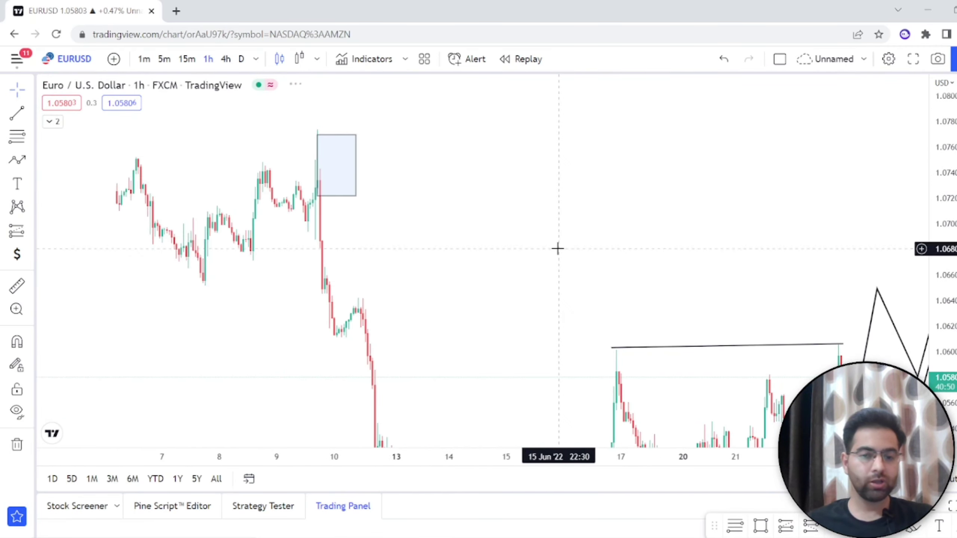
{"action": "scroll", "coordinate": [626, 180], "scroll_direction": "left", "scroll_amount": 8}
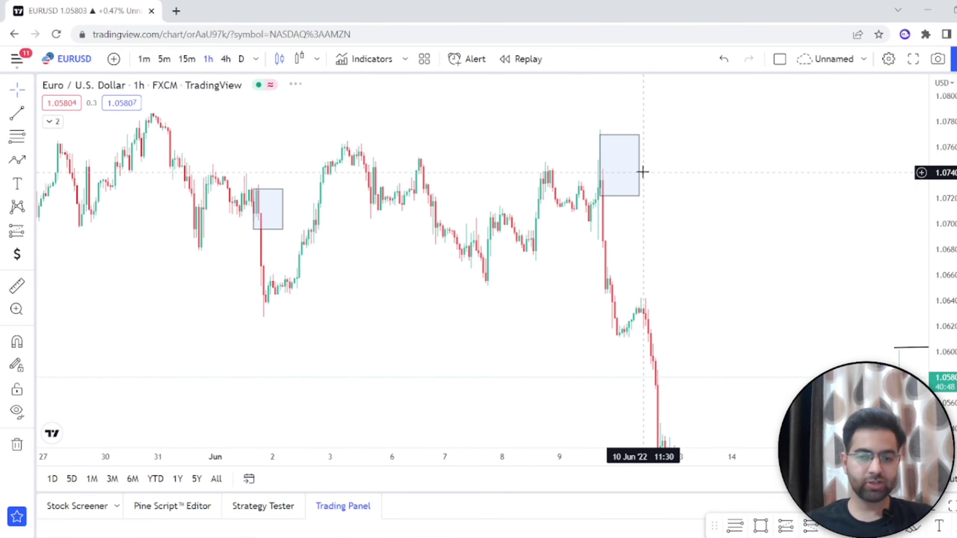
{"action": "scroll", "coordinate": [643, 172], "scroll_direction": "right", "scroll_amount": 3}
{"action": "scroll", "coordinate": [512, 192], "scroll_direction": "right", "scroll_amount": 5}
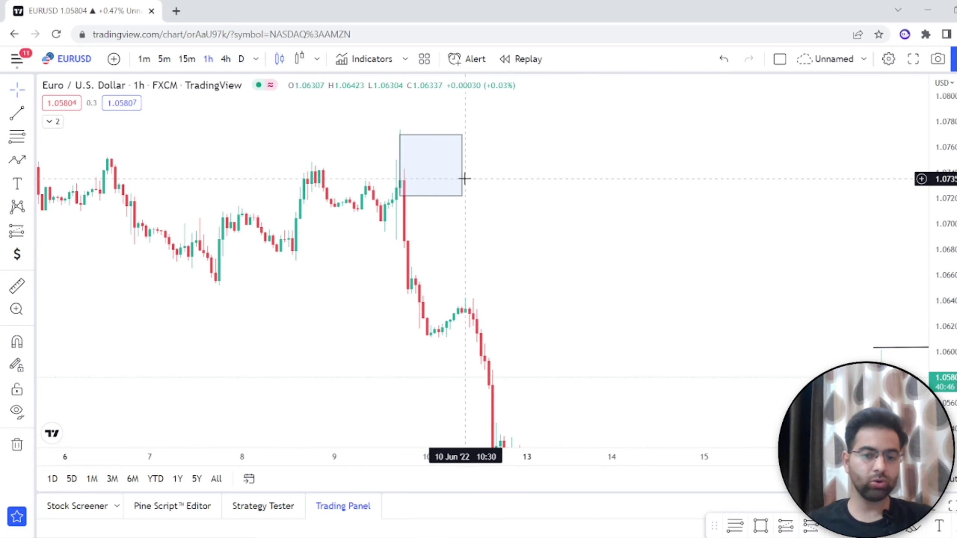
{"action": "scroll", "coordinate": [460, 171], "scroll_direction": "right", "scroll_amount": 2}
Extend the 9–10 Jun supply box near 1.072–1.077 rightward to about 14 Jun
{"action": "left_click", "coordinate": [416, 166]}
{"action": "left_click_drag", "start_coordinate": [416, 165], "coordinate": [866, 147]}
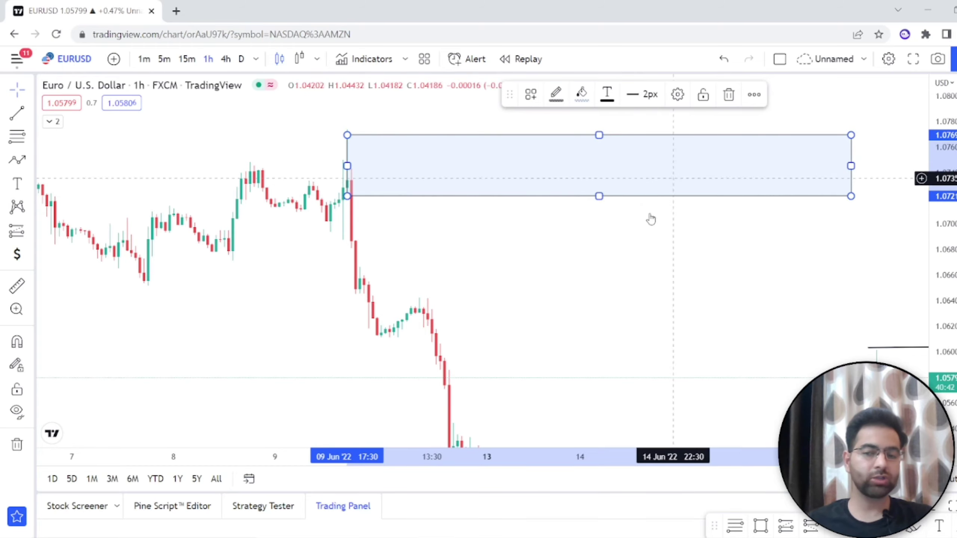
{"action": "left_click", "coordinate": [673, 259]}
{"action": "left_click_drag", "start_coordinate": [618, 250], "coordinate": [350, 170]}
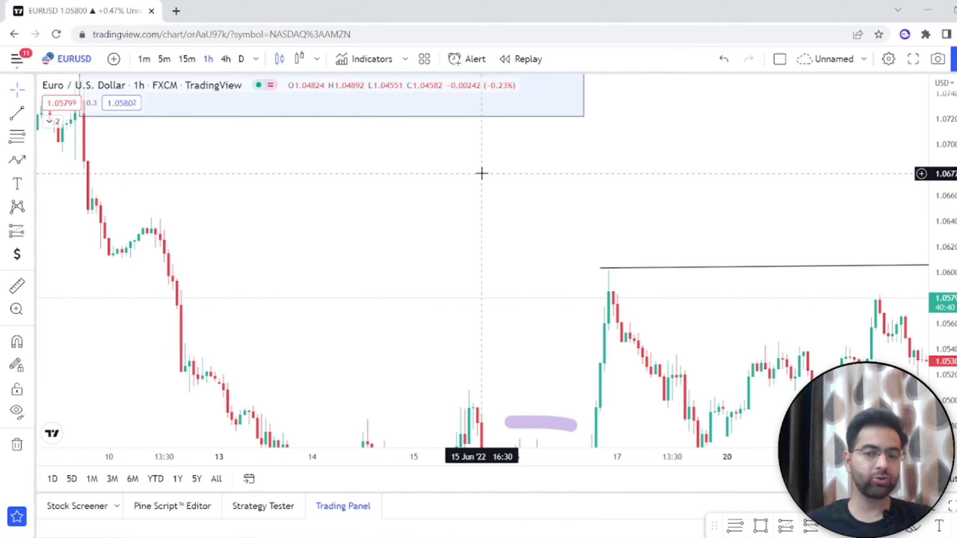
{"action": "left_click_drag", "start_coordinate": [481, 174], "coordinate": [498, 240]}
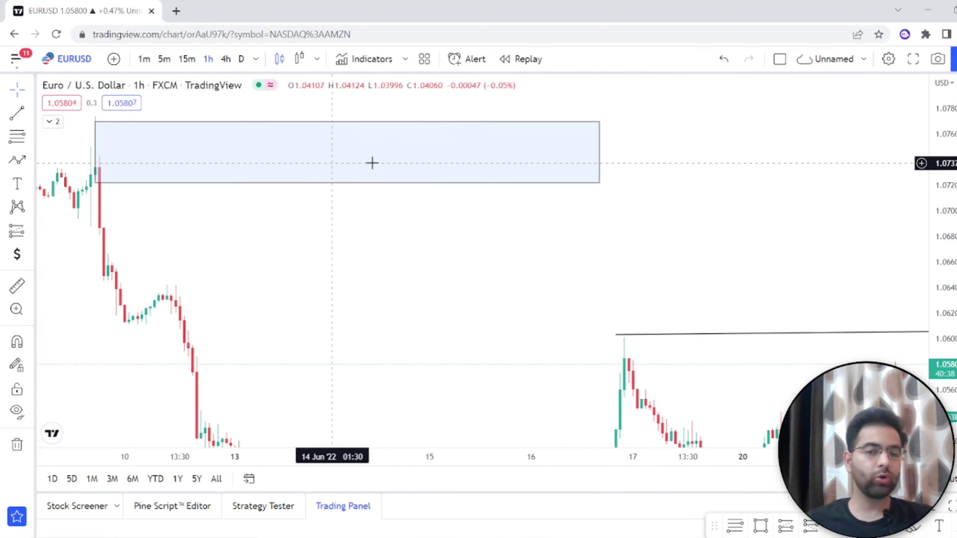
{"action": "scroll", "coordinate": [671, 153], "scroll_direction": "down", "scroll_amount": 4}
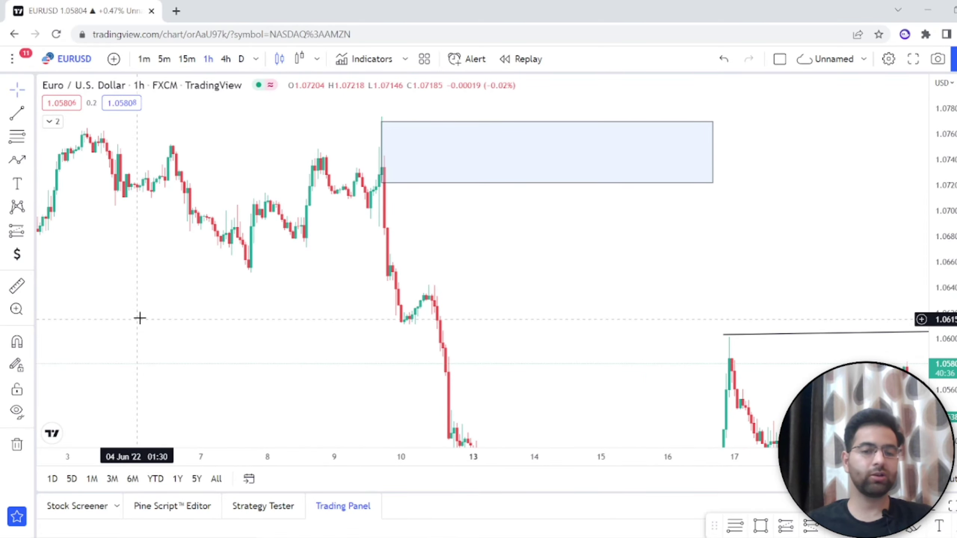
{"action": "scroll", "coordinate": [140, 319], "scroll_direction": "left", "scroll_amount": 10}
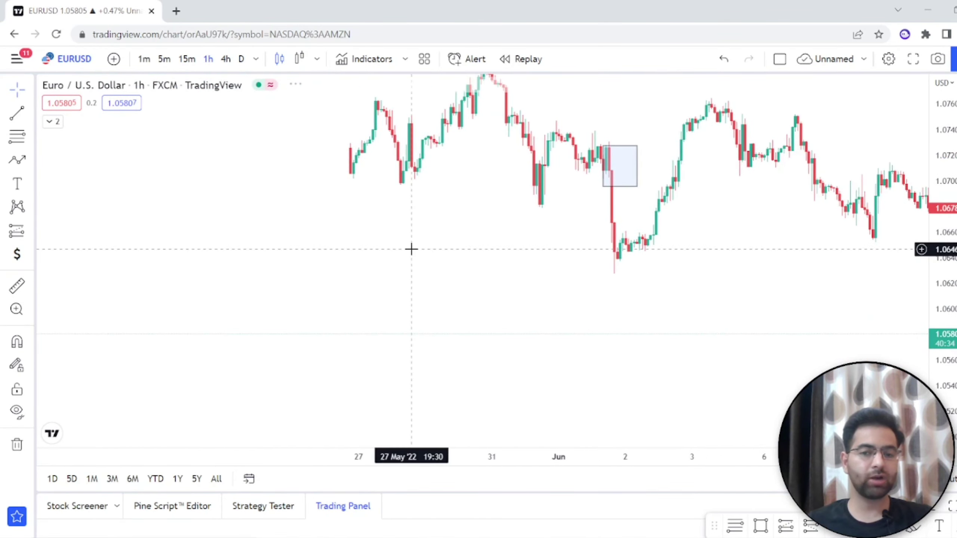
Pan back to late May and inspect the small zone near 1 Jun
{"action": "left_click_drag", "start_coordinate": [245, 239], "coordinate": [361, 213]}
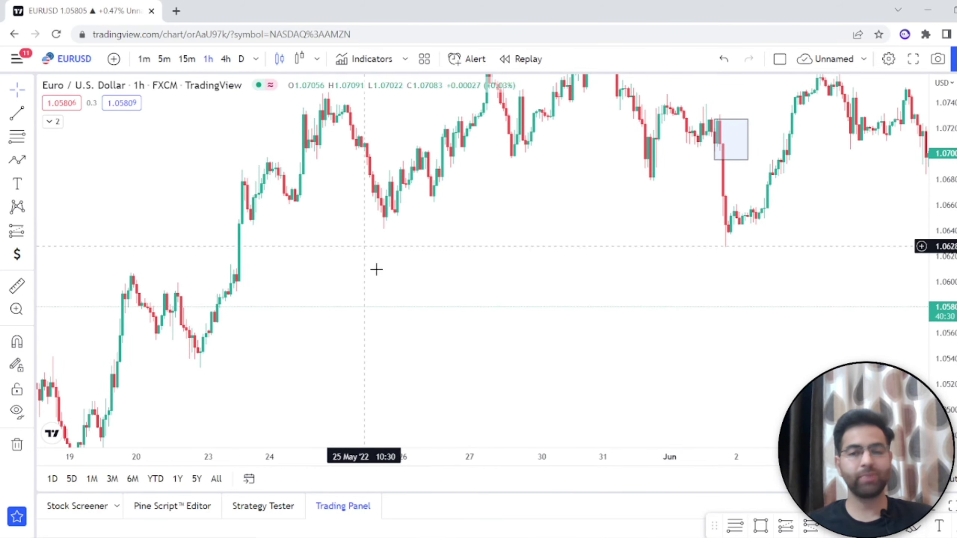
{"action": "left_click_drag", "start_coordinate": [528, 250], "coordinate": [507, 313]}
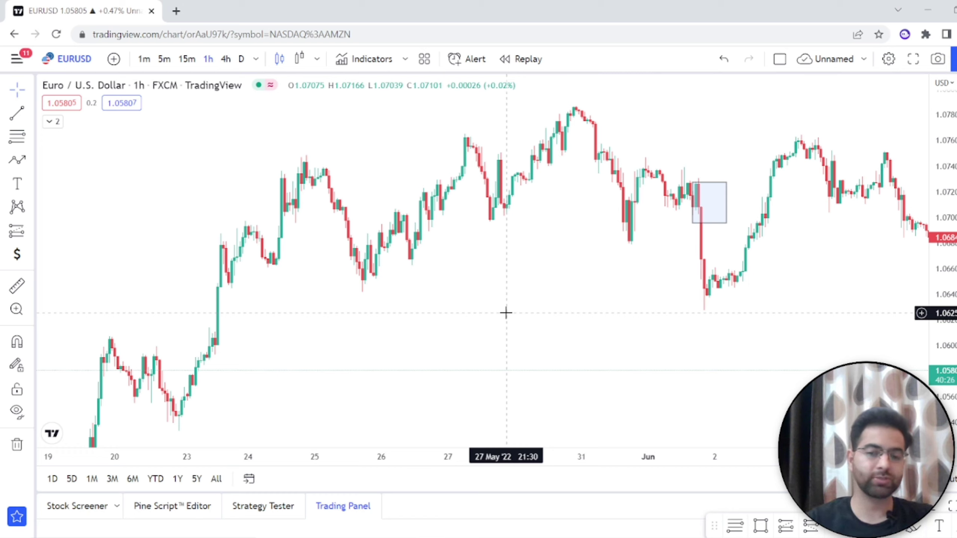
{"action": "left_click", "coordinate": [709, 222]}
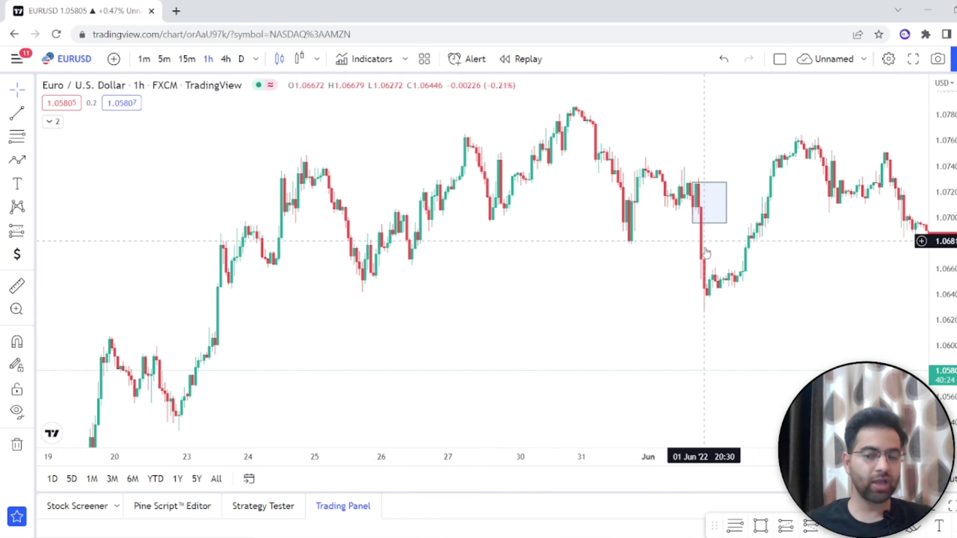
{"action": "left_click", "coordinate": [701, 191]}
Pan forward to frame the 9–23 June zones, highs line and projected arrows
{"action": "left_click_drag", "start_coordinate": [614, 331], "coordinate": [130, 277]}
{"action": "left_click_drag", "start_coordinate": [529, 380], "coordinate": [32, 93]}
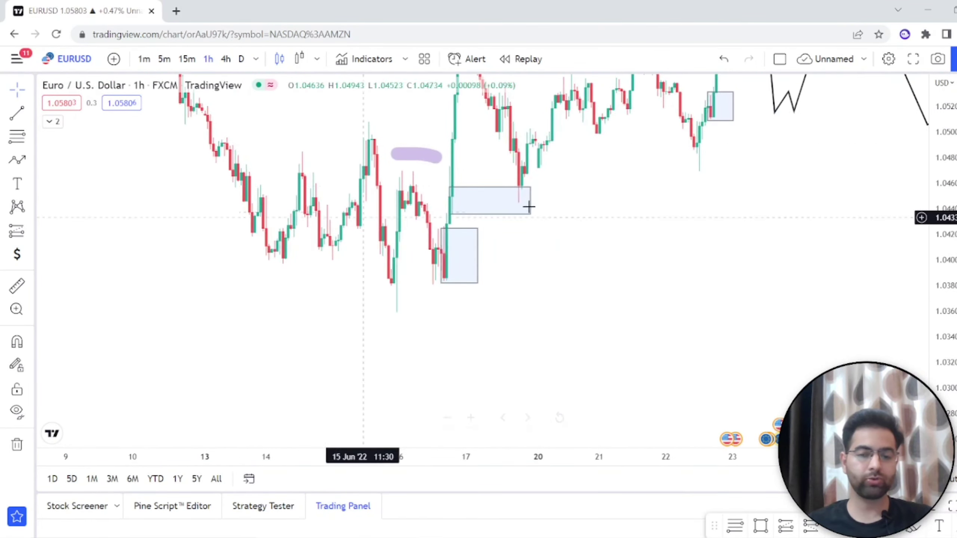
{"action": "left_click_drag", "start_coordinate": [621, 218], "coordinate": [614, 276]}
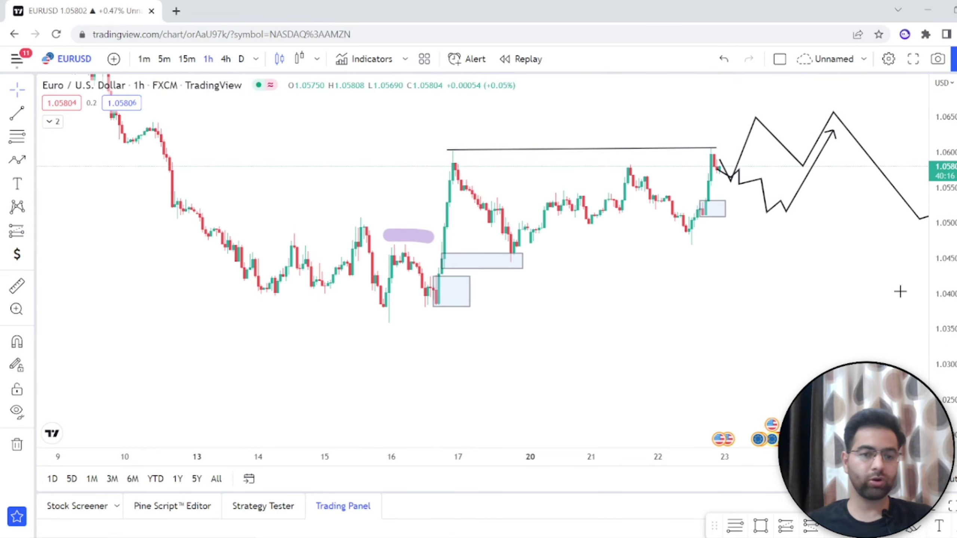
Switch to 4h and rescale the price axis to frame the supply, demand zones and projections
{"action": "left_click", "coordinate": [231, 64]}
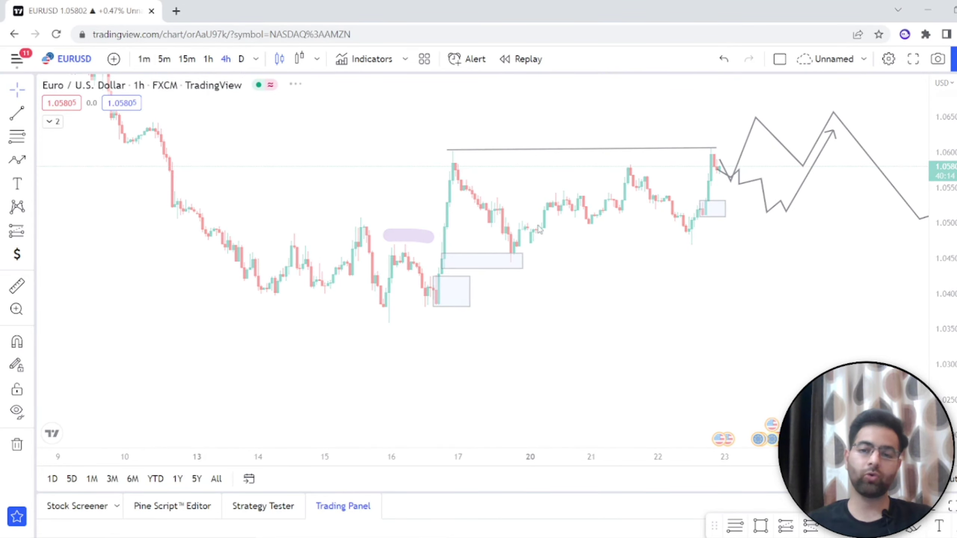
{"action": "scroll", "coordinate": [437, 306], "scroll_direction": "up", "scroll_amount": 6}
{"action": "left_click_drag", "start_coordinate": [156, 282], "coordinate": [515, 319]}
{"action": "left_click_drag", "start_coordinate": [940, 149], "coordinate": [941, 282]}
{"action": "scroll", "coordinate": [343, 321], "scroll_direction": "down", "scroll_amount": 5}
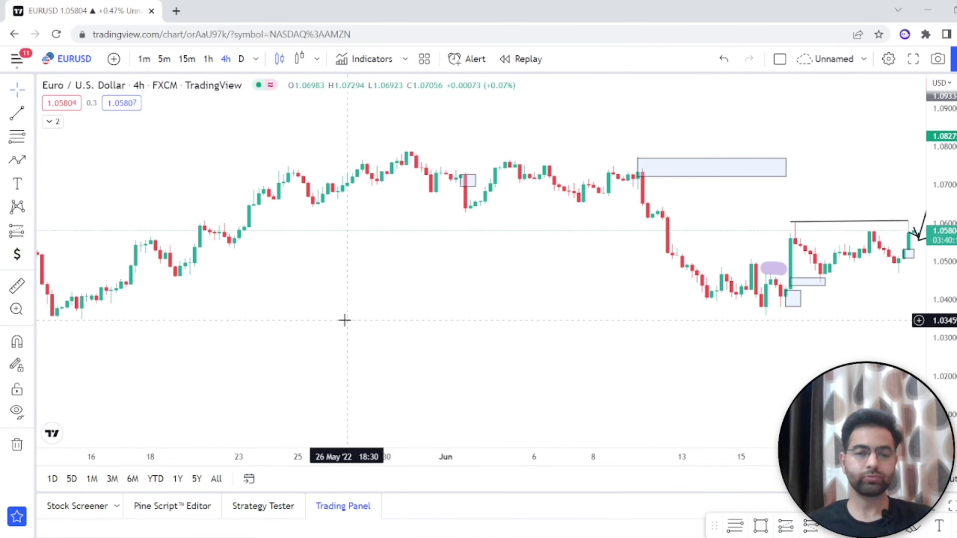
{"action": "mouse_move", "coordinate": [436, 194]}
{"action": "left_mouse_down"}
{"action": "mouse_move", "coordinate": [329, 237]}
{"action": "mouse_move", "coordinate": [326, 202]}
{"action": "left_mouse_up"}
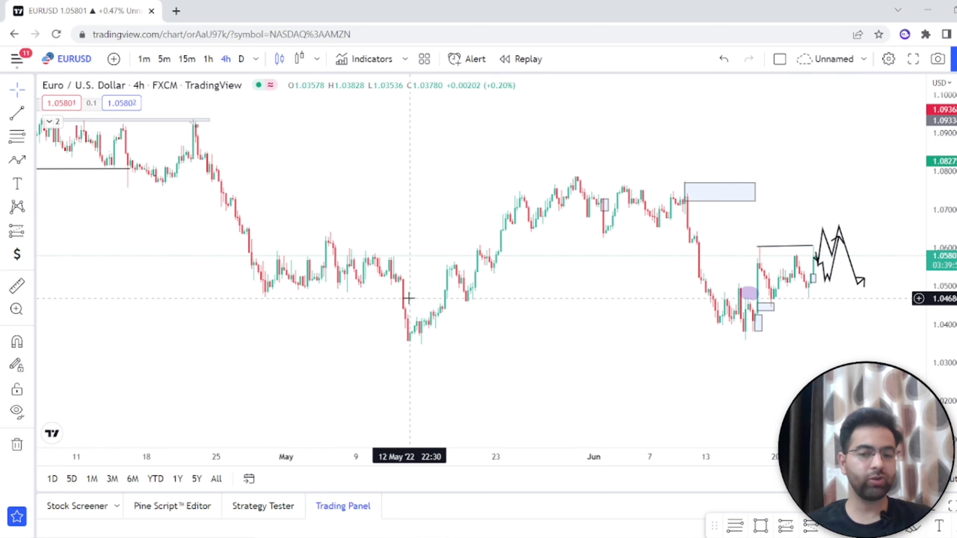
{"action": "scroll", "coordinate": [409, 298], "scroll_direction": "up", "scroll_amount": 5}
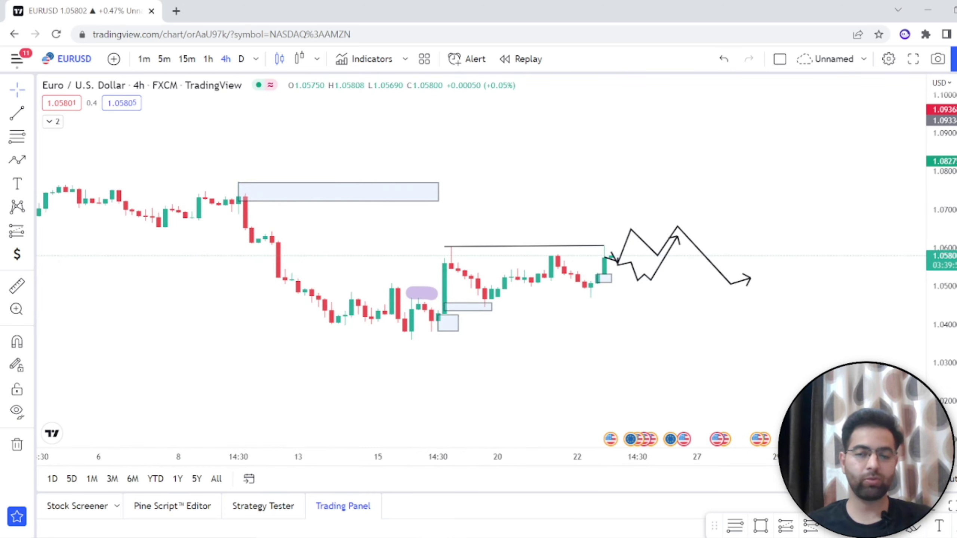
{"action": "scroll", "coordinate": [884, 267], "scroll_direction": "down", "scroll_amount": 3}
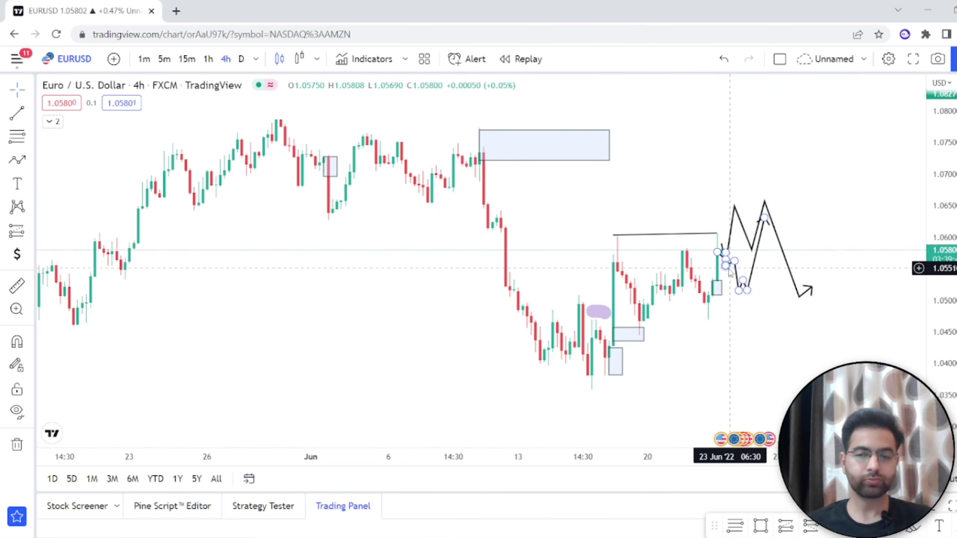
Make the June supply zone taller, spanning about 1.069–1.077, and widen its left edge
{"action": "left_click", "coordinate": [511, 160]}
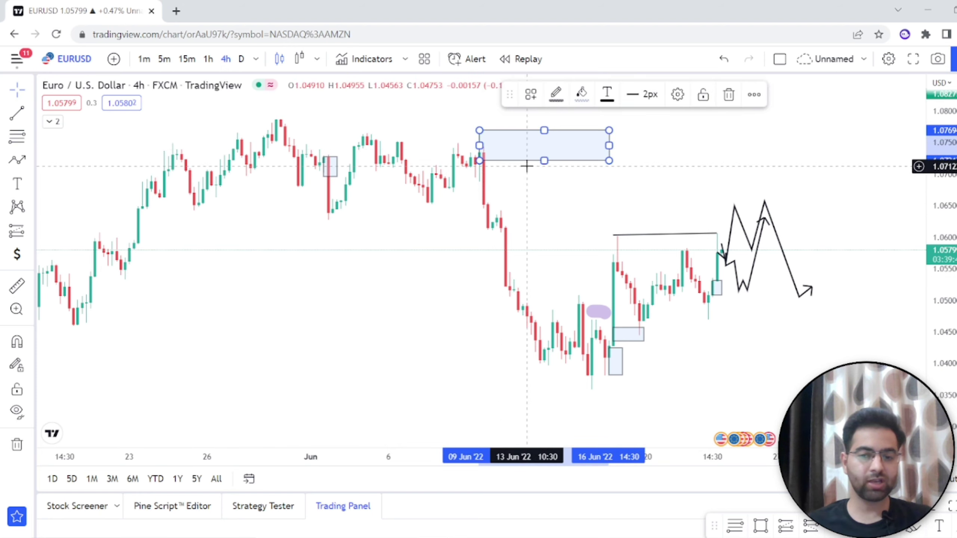
{"action": "left_click_drag", "start_coordinate": [609, 160], "coordinate": [609, 178]}
{"action": "left_click_drag", "start_coordinate": [479, 154], "coordinate": [474, 155]}
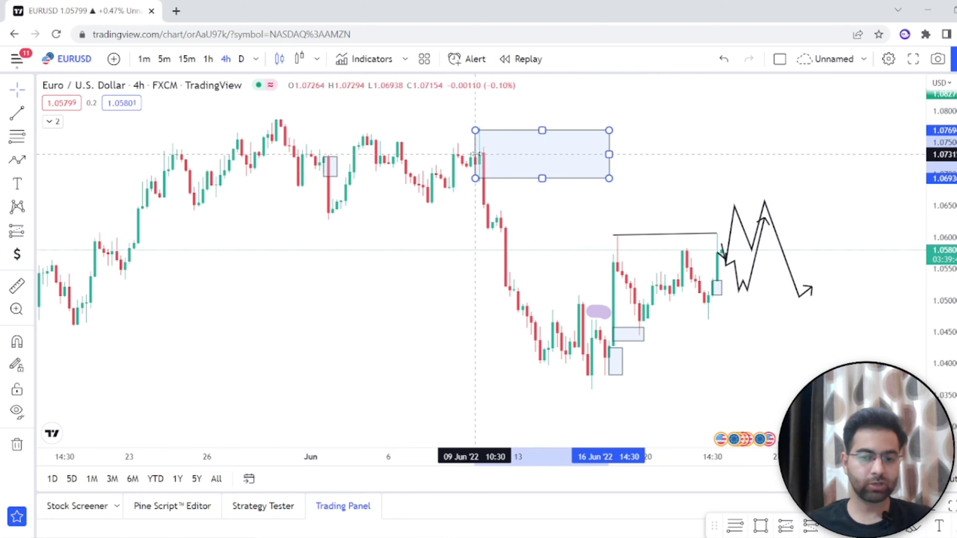
{"action": "left_click", "coordinate": [421, 231]}
Extend the supply zone's right edge past 22 Jun
{"action": "scroll", "coordinate": [391, 239], "scroll_direction": "up", "scroll_amount": 3}
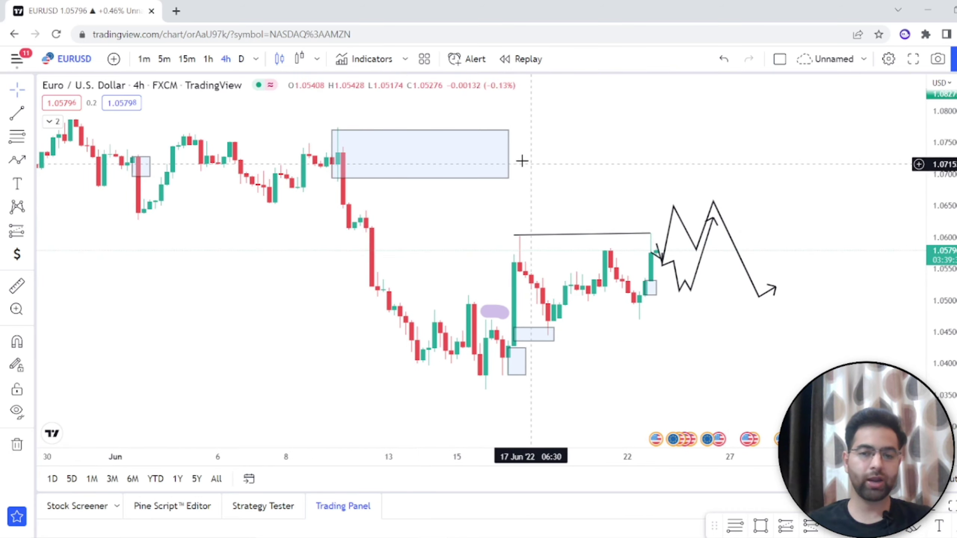
{"action": "left_click", "coordinate": [509, 154]}
{"action": "left_click_drag", "start_coordinate": [508, 153], "coordinate": [815, 155]}
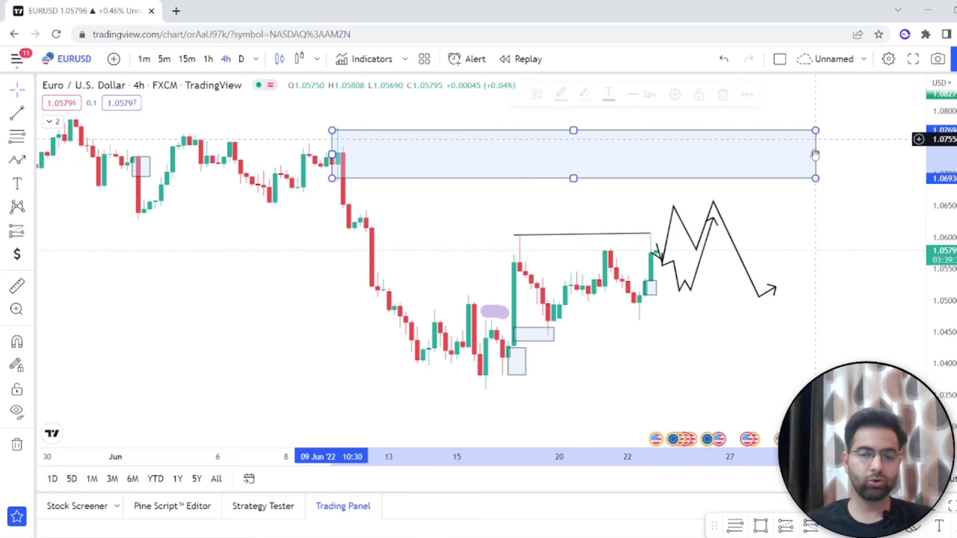
{"action": "left_click", "coordinate": [818, 188]}
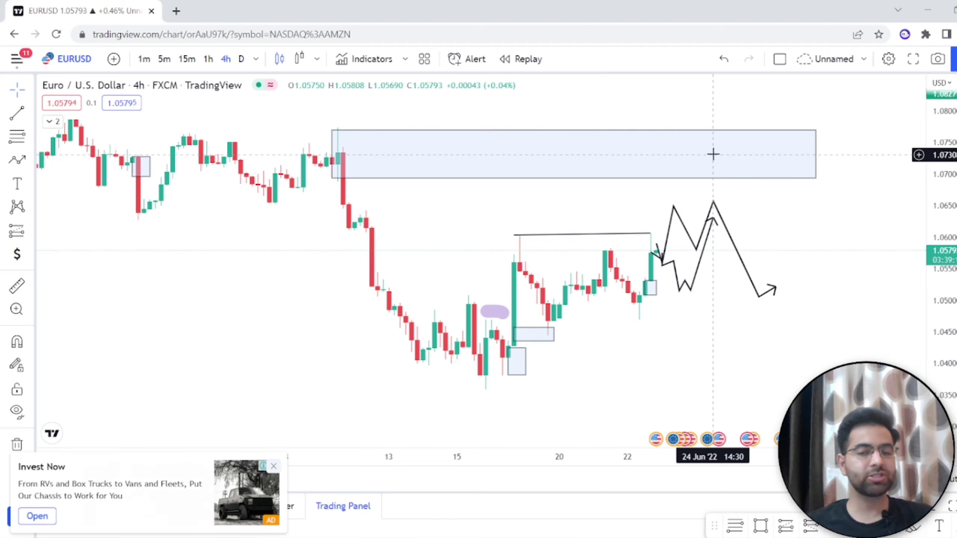
Zoom out to show mid-April through late June and merge the EURUSD series back into one pane
{"action": "scroll", "coordinate": [763, 312], "scroll_direction": "down", "scroll_amount": 2}
{"action": "scroll", "coordinate": [764, 312], "scroll_direction": "down", "scroll_amount": 5}
{"action": "left_click_drag", "start_coordinate": [208, 353], "coordinate": [561, 350]}
{"action": "left_click_drag", "start_coordinate": [325, 365], "coordinate": [681, 446]}
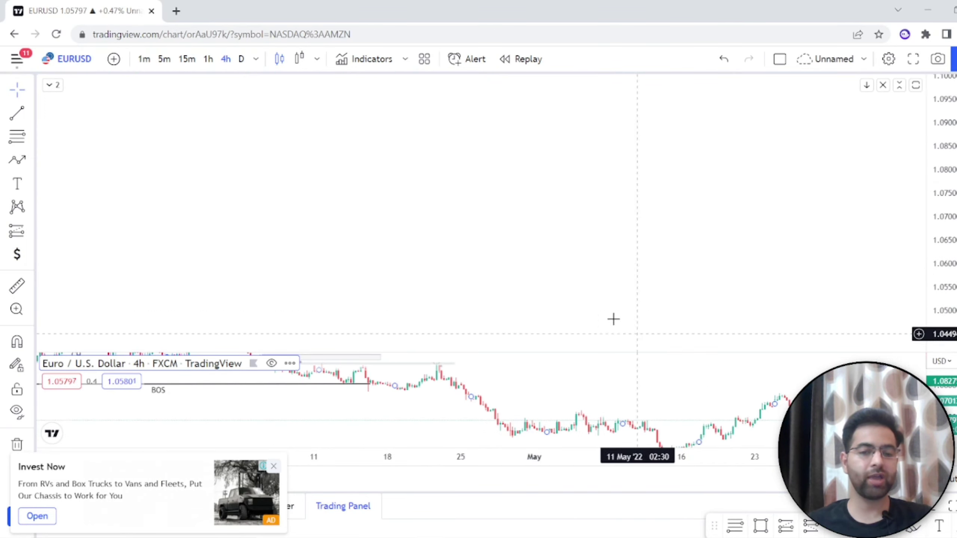
{"action": "left_click_drag", "start_coordinate": [625, 303], "coordinate": [360, 129]}
{"action": "left_click_drag", "start_coordinate": [672, 400], "coordinate": [469, 342]}
{"action": "left_click", "coordinate": [608, 280]}
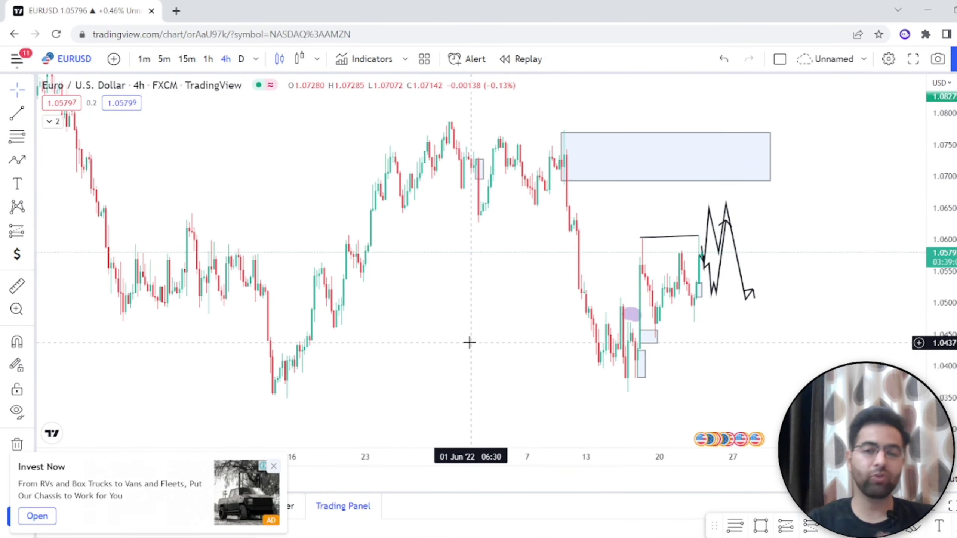